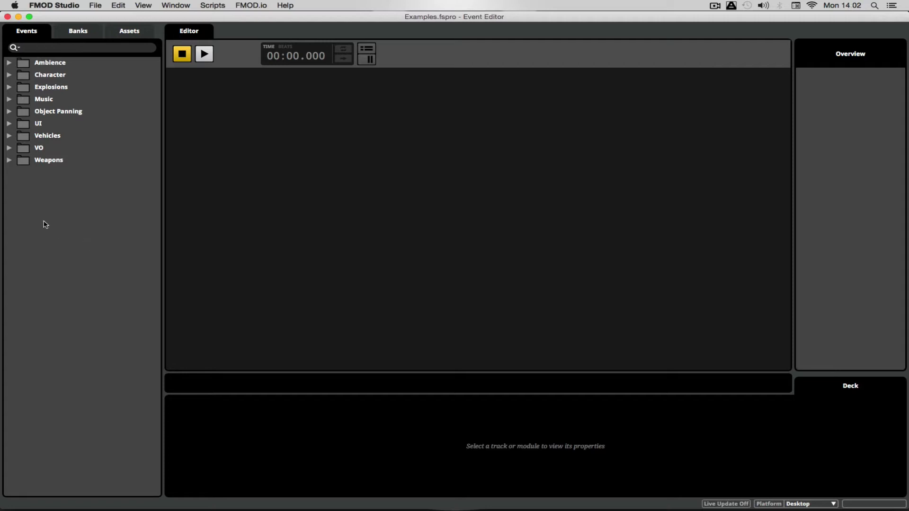
- Open Basic Engine from Vehicles, set RPM to 676, and inspect 0879_on_Exh and 0945_off_Exh
left_click(9, 136)
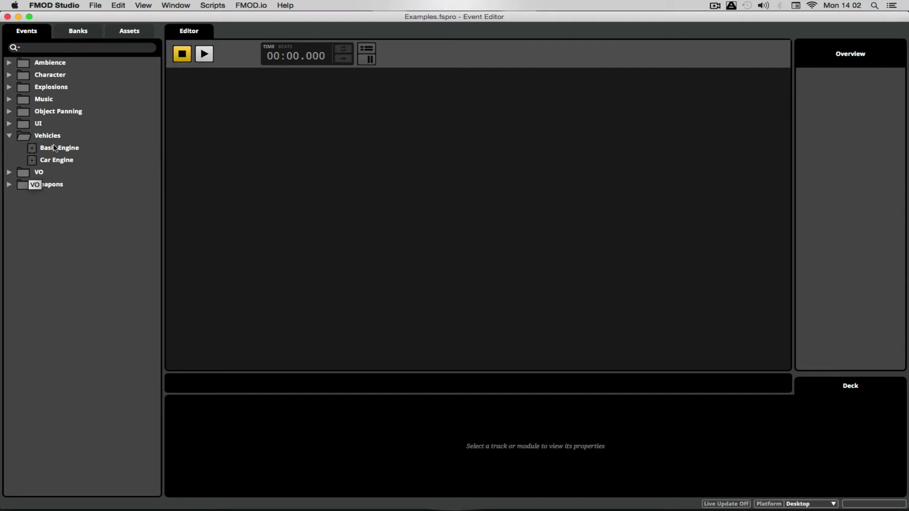
left_click(70, 149)
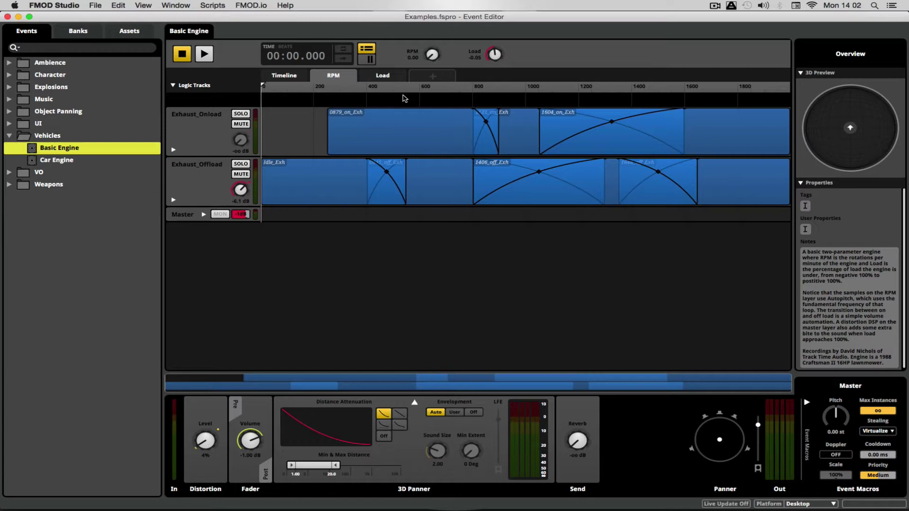
left_click(411, 88)
left_click_drag(413, 92, 441, 92)
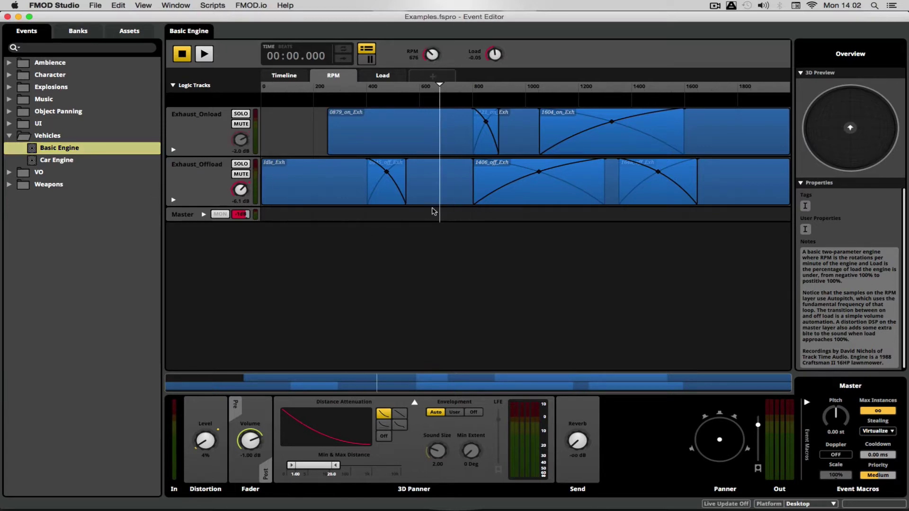
left_click(385, 145)
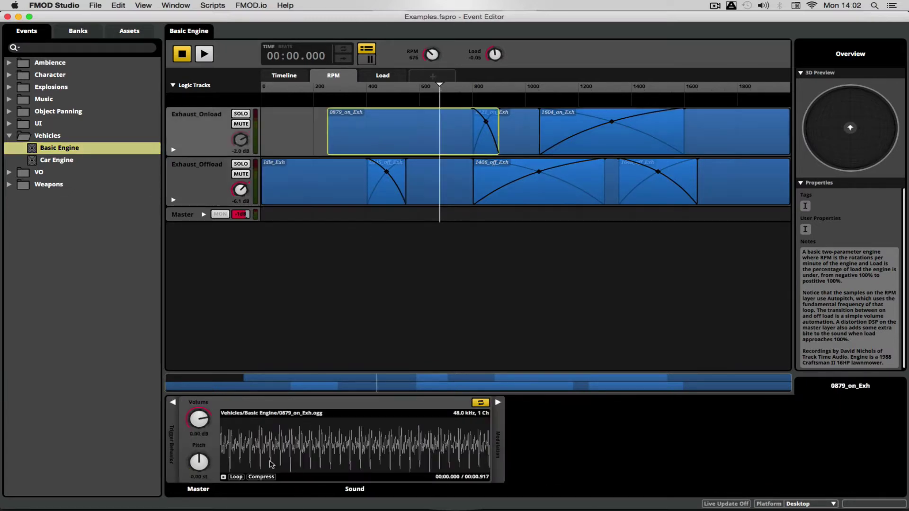
left_click(448, 172)
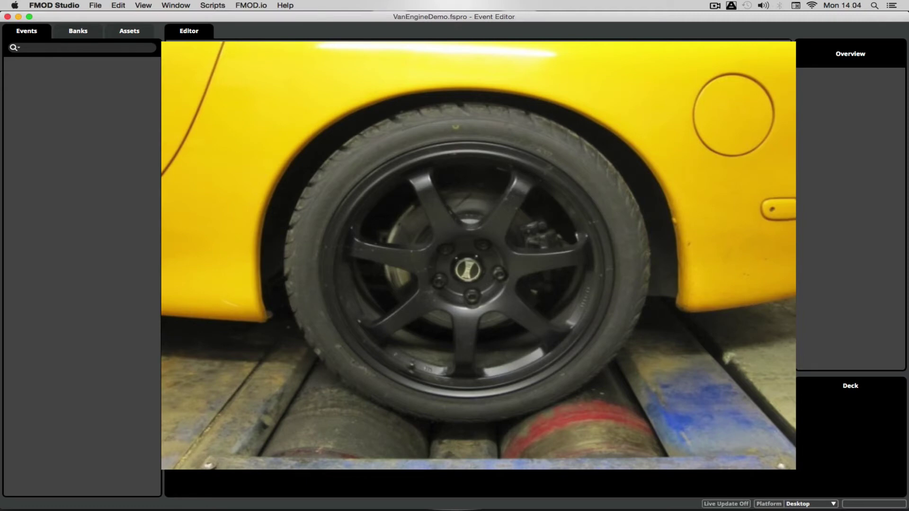
- Switch from FMOD Studio to the Finder window showing the Soniss.com folder
key("super+Tab")
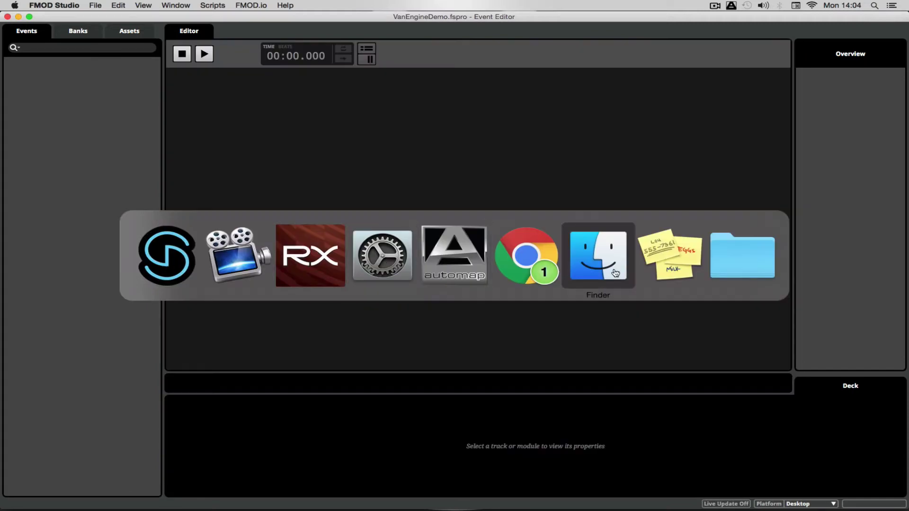
left_click(597, 258)
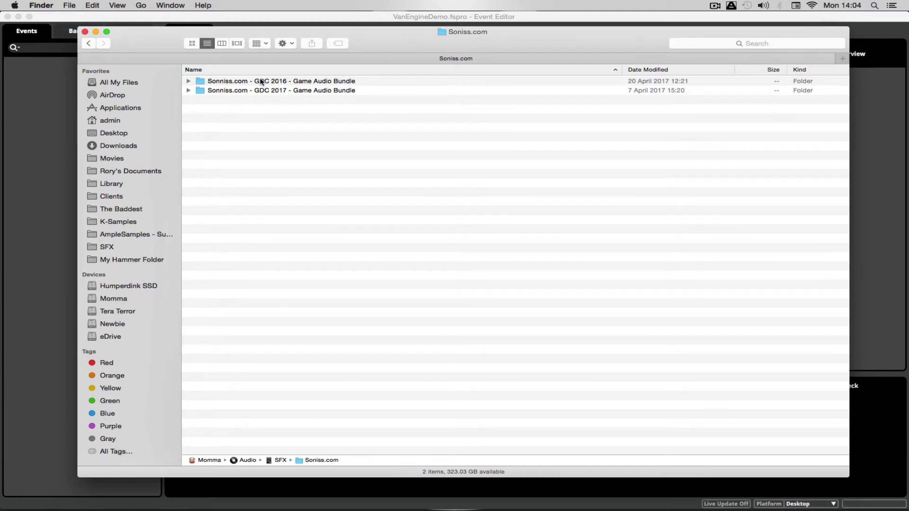
- Search the GDC 2016 Game Audio Bundle folder for 'steady rpm' to list nine engine WAVs
double_click(245, 82)
scroll(357, 174, "down", 10)
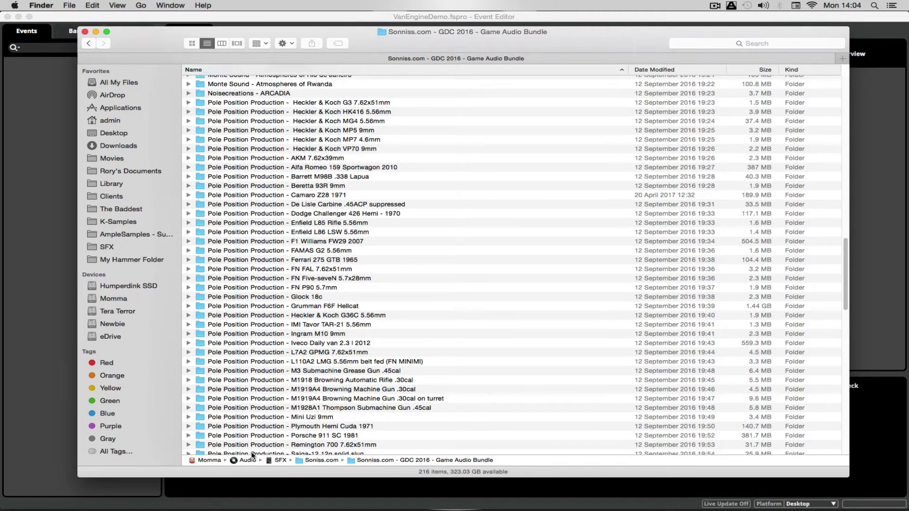
scroll(322, 156, "down", 1)
scroll(322, 156, "down", 5)
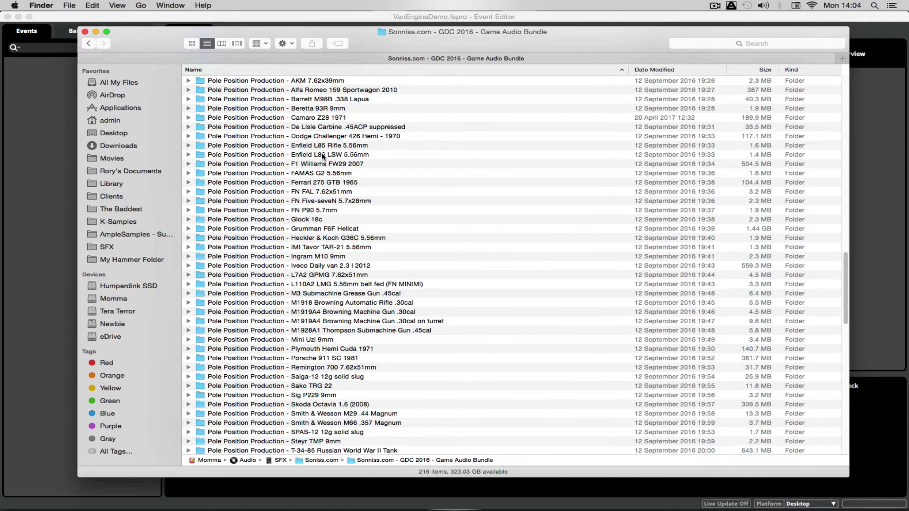
left_click(314, 183)
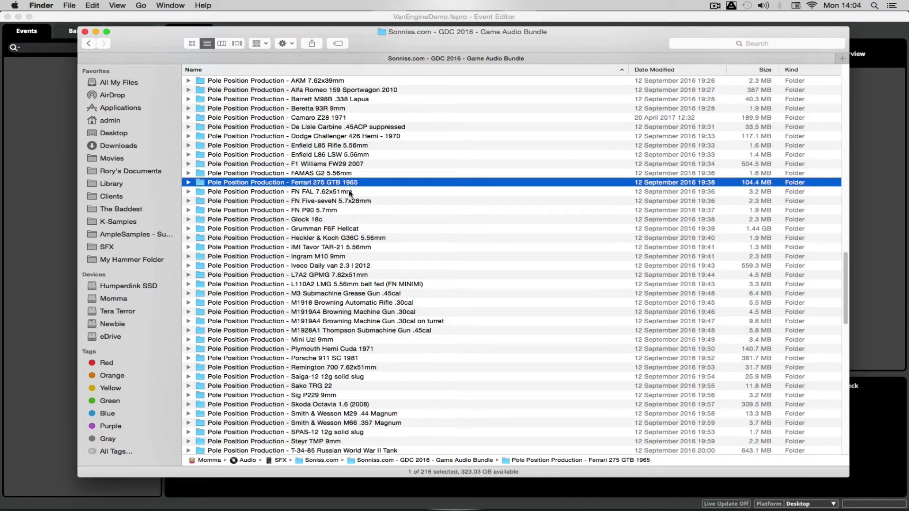
left_click(778, 43)
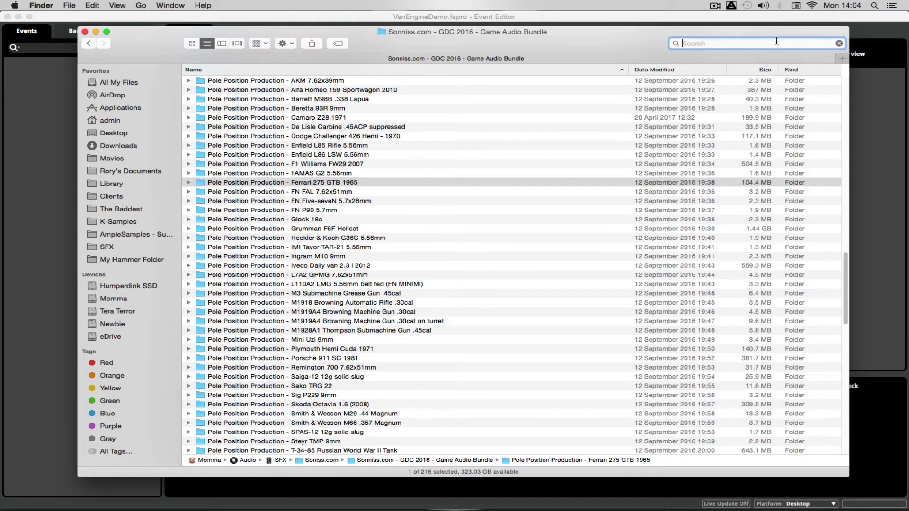
type("steady rpm")
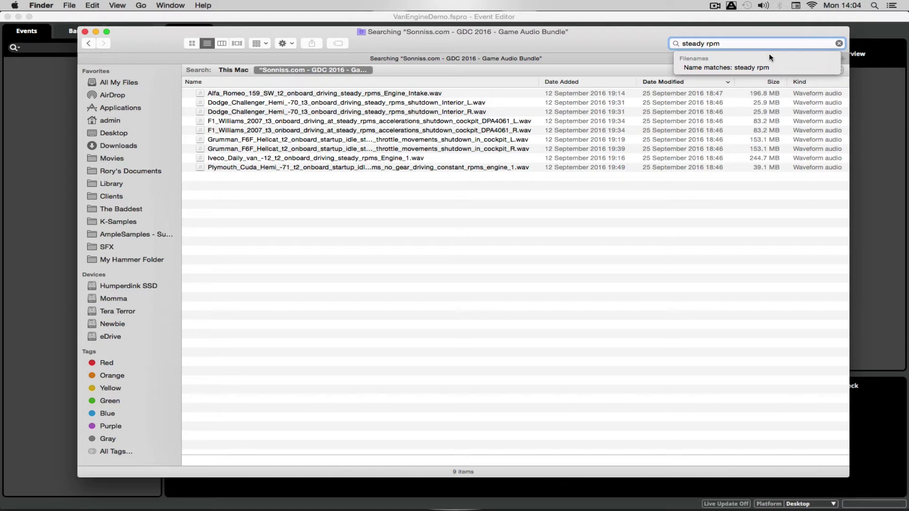
- Preview the Iveco Daily van steady-RPM recording in Quick Look, skipping through from 1:10 to 12:17
left_click(355, 167)
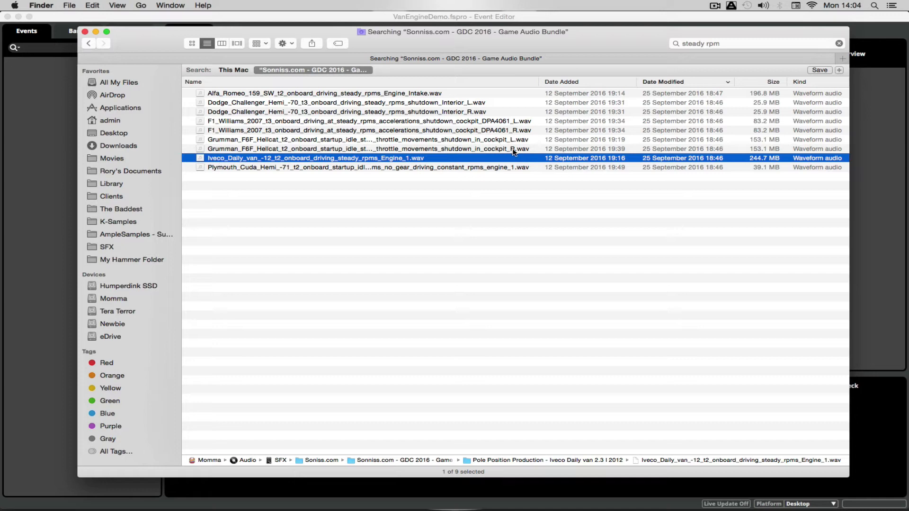
key("space")
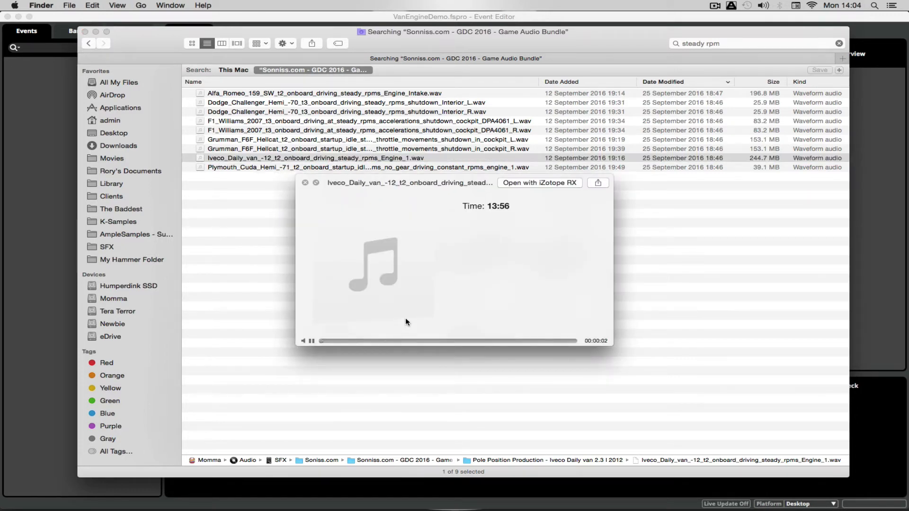
left_click(343, 342)
left_click(355, 342)
left_click(408, 342)
left_click(478, 342)
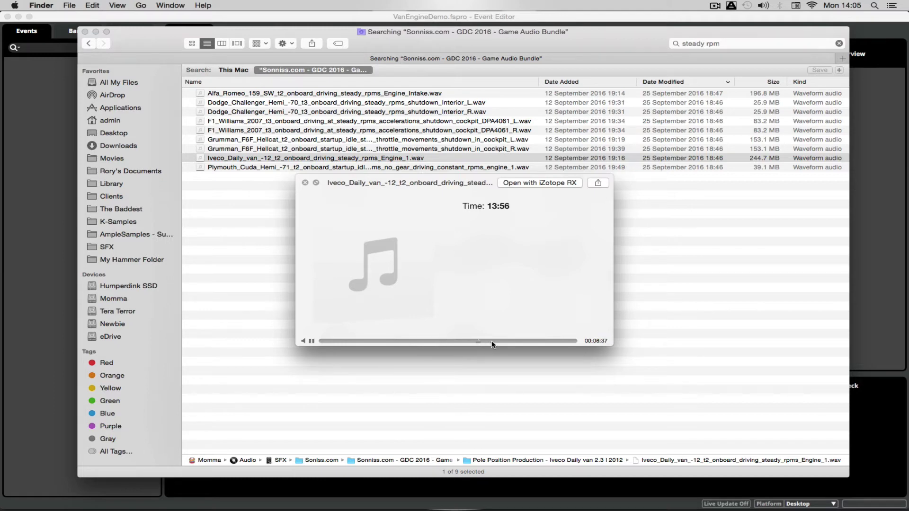
left_click(545, 342)
key("Down")
key("space")
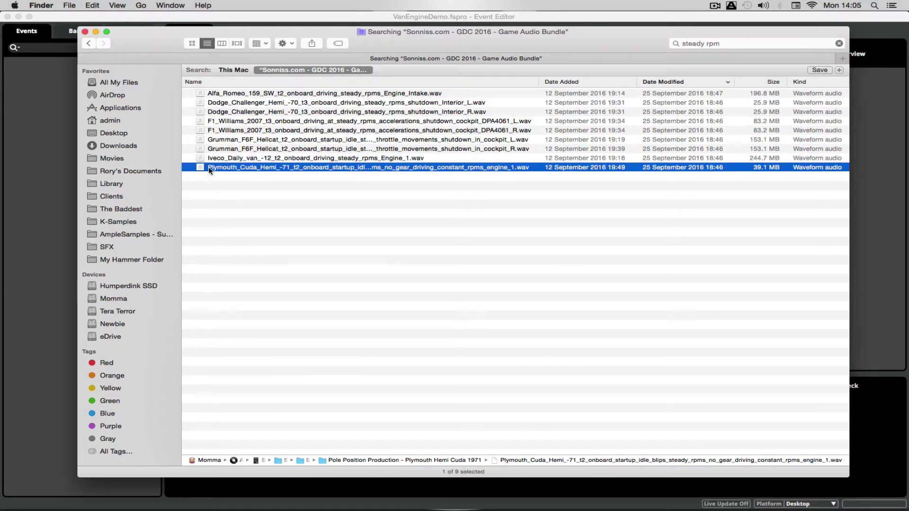
- Open the Iveco recording in iZotope RX with Open With
right_click(228, 166)
mouse_move(261, 184)
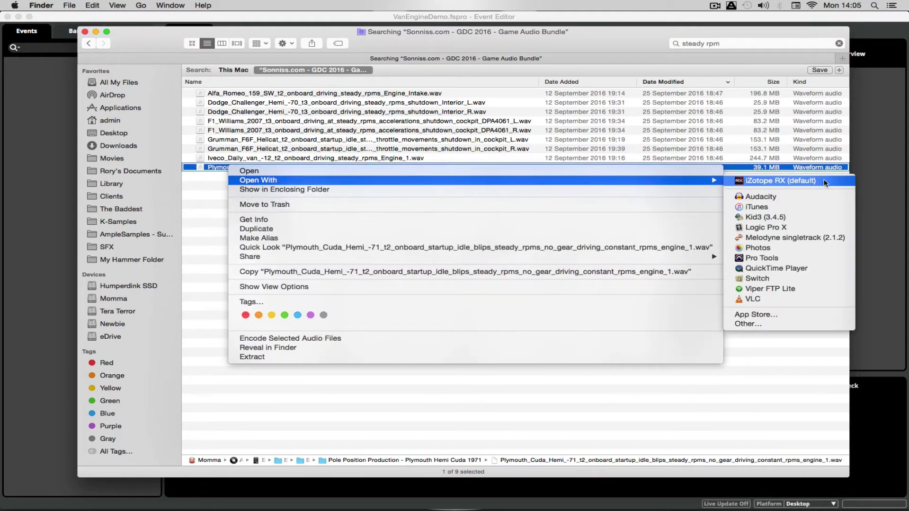
left_click(780, 181)
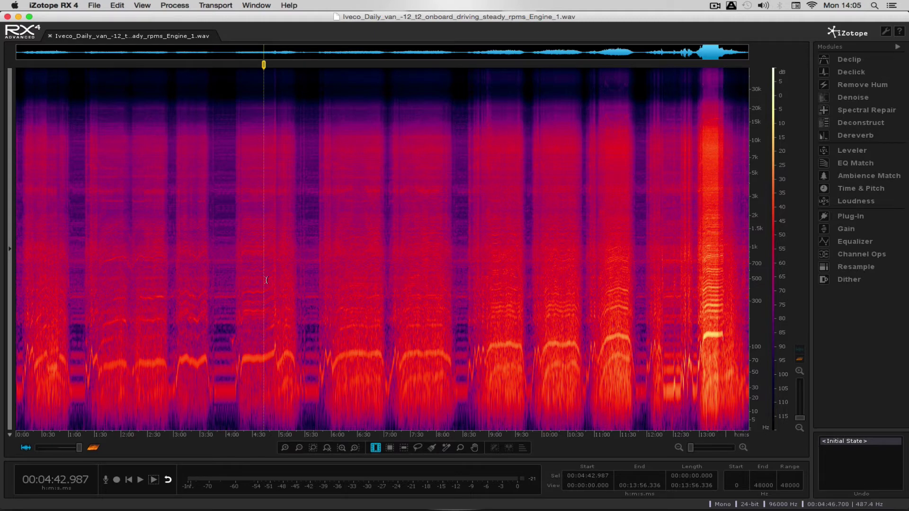
left_click_drag(79, 448, 97, 454)
left_click_drag(102, 241, 195, 230)
left_click(708, 202)
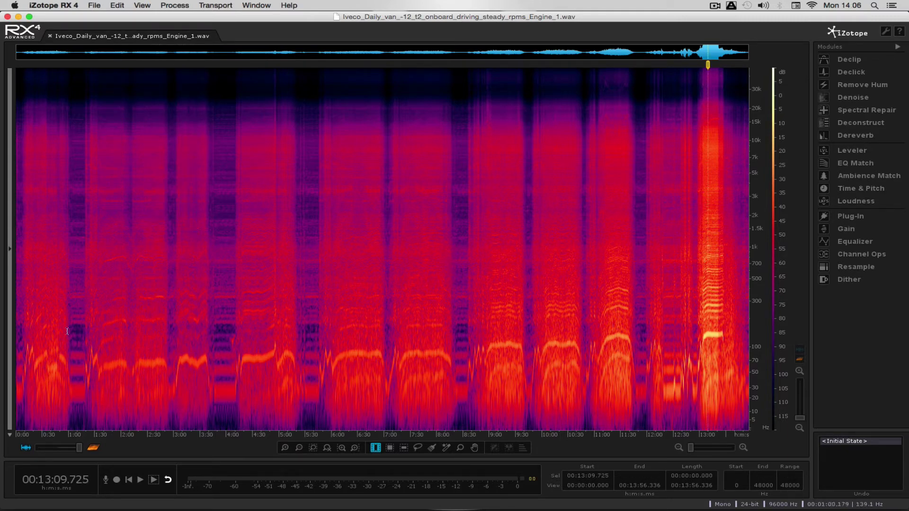
left_click(146, 255)
key("space")
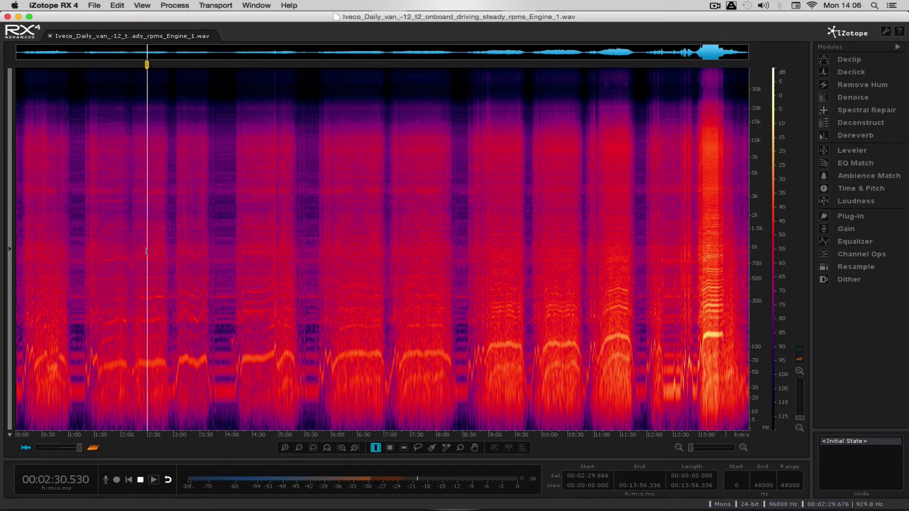
key("space")
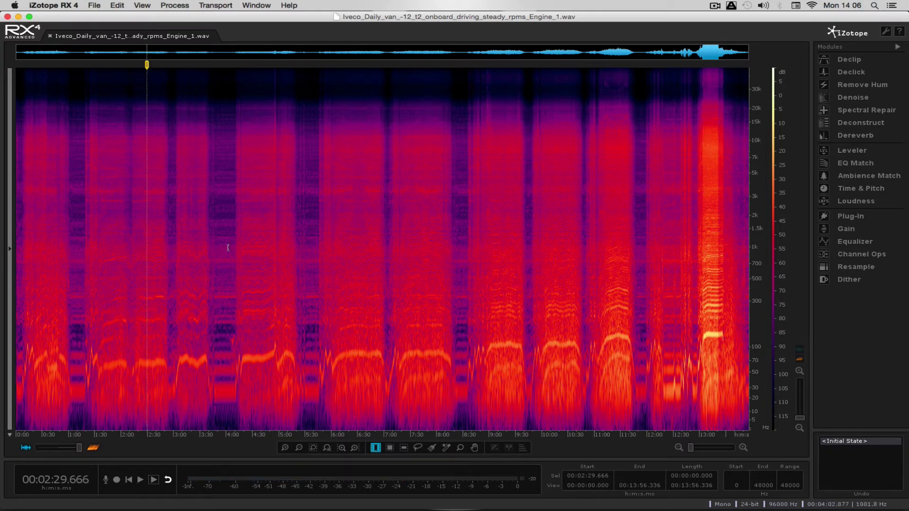
left_click(218, 258)
key("space")
key("space")
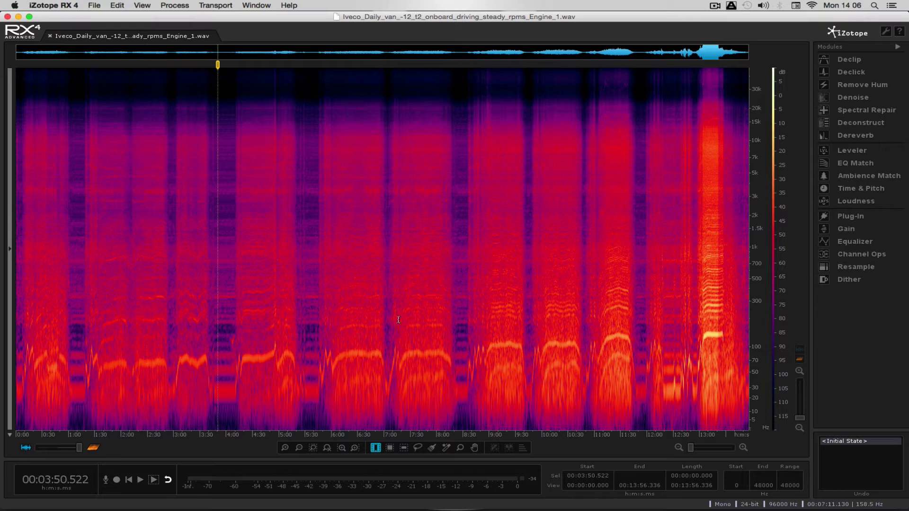
left_click(417, 274)
key("space")
key("space")
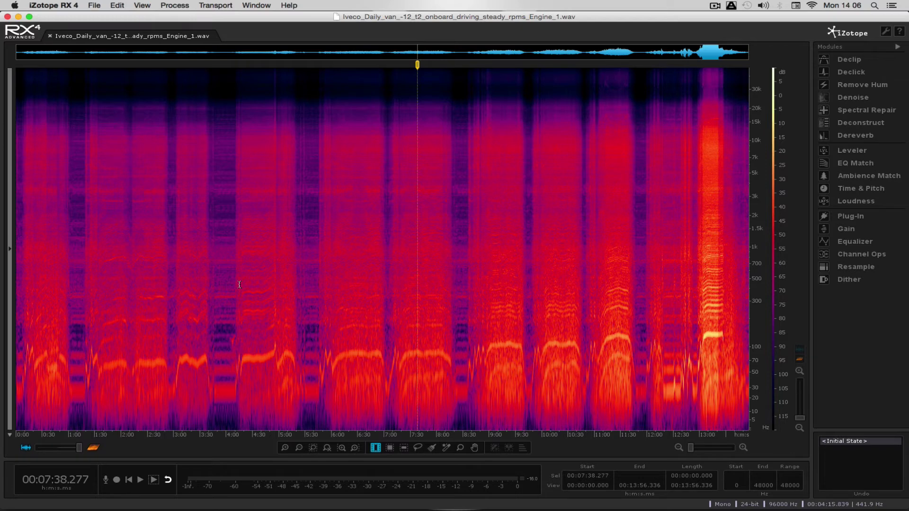
left_click(217, 207)
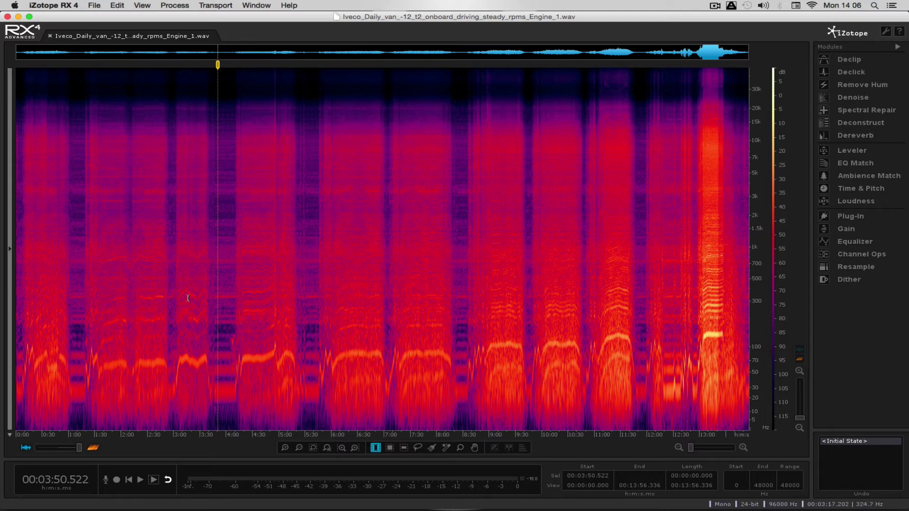
left_click(181, 226)
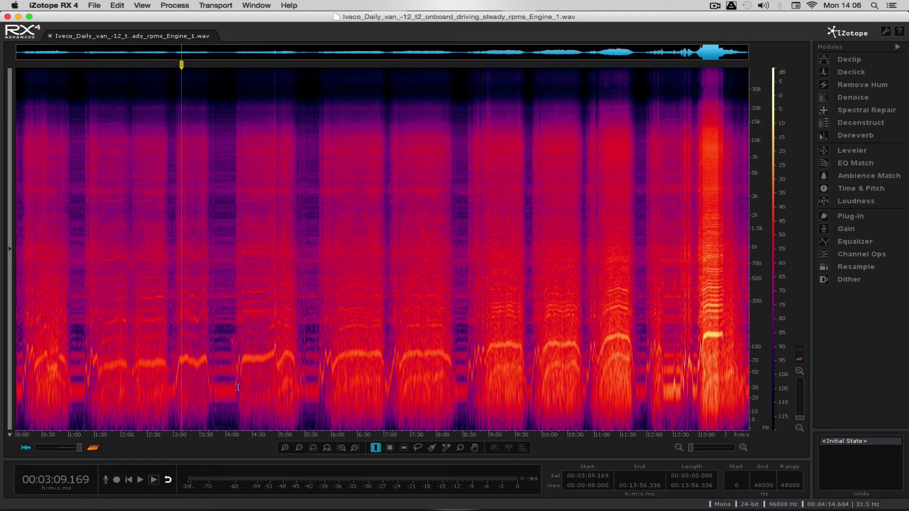
left_click(224, 392)
- Select and audition the 3:52.364–3:57.958 stretch, then copy it into a new untitled clip
key("space")
scroll(223, 395, "up", 5)
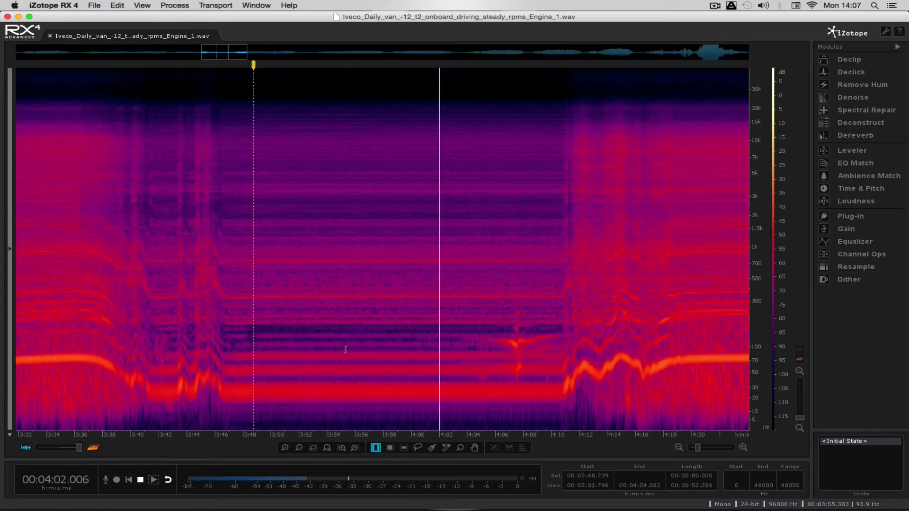
key("space")
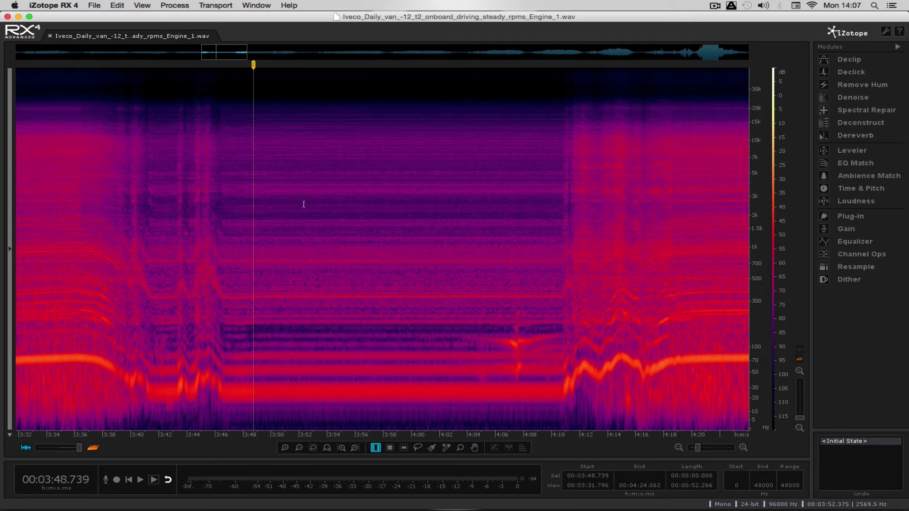
left_click_drag(303, 204, 382, 235)
key("space")
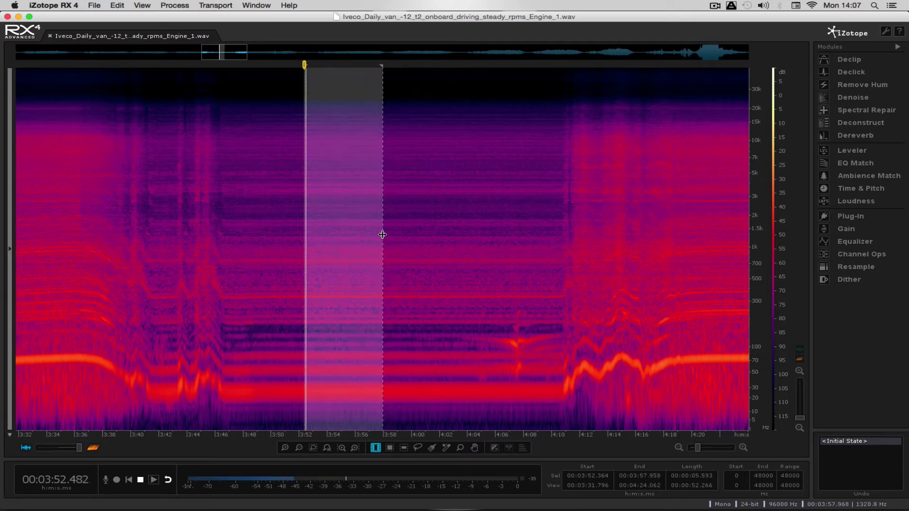
key("space")
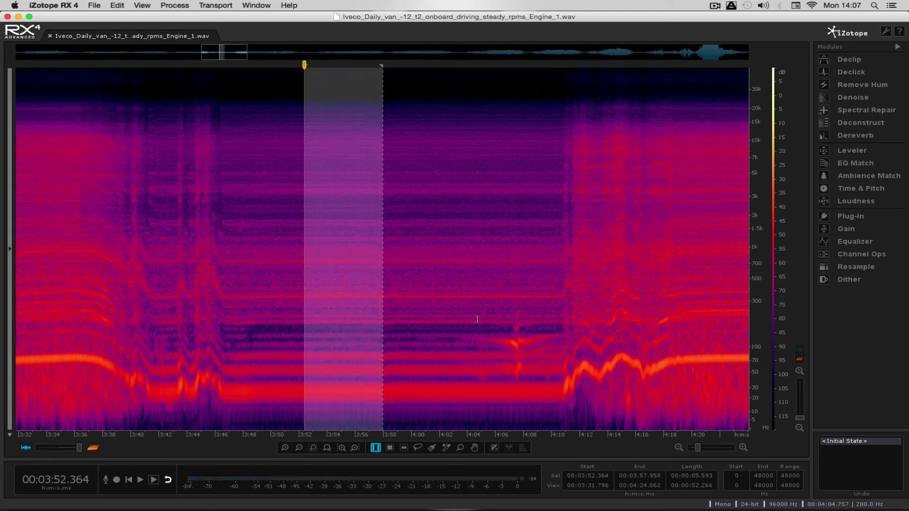
key("super+c")
key("super+shift+n")
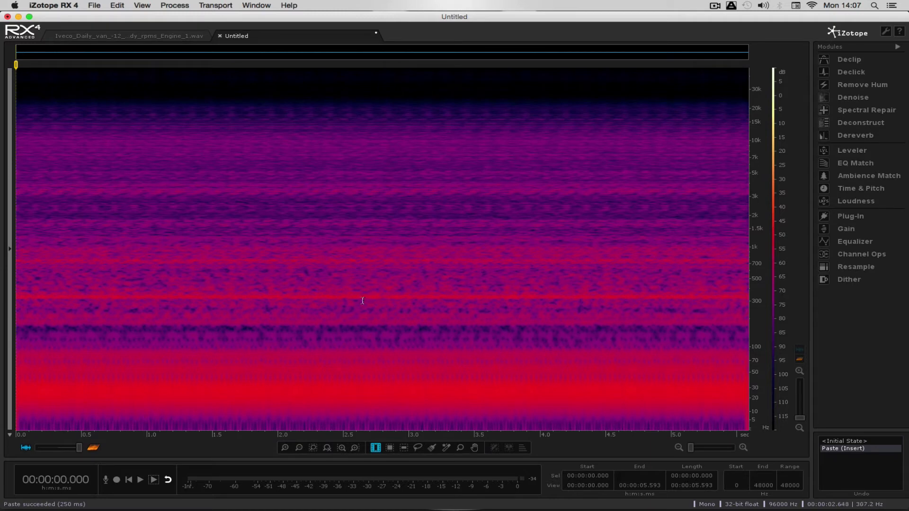
- Select and play the entire 5.593-second clip, then open the Export File dialog
left_click(365, 294)
key("super+a")
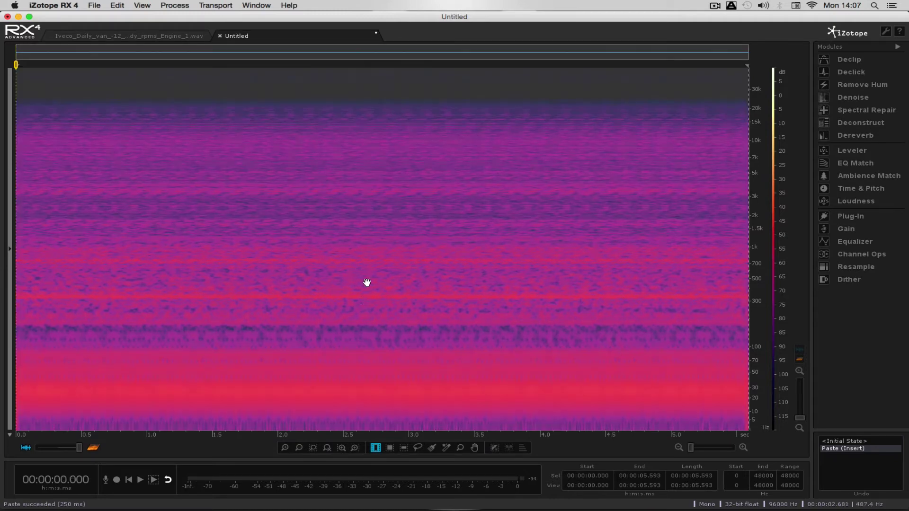
key("space")
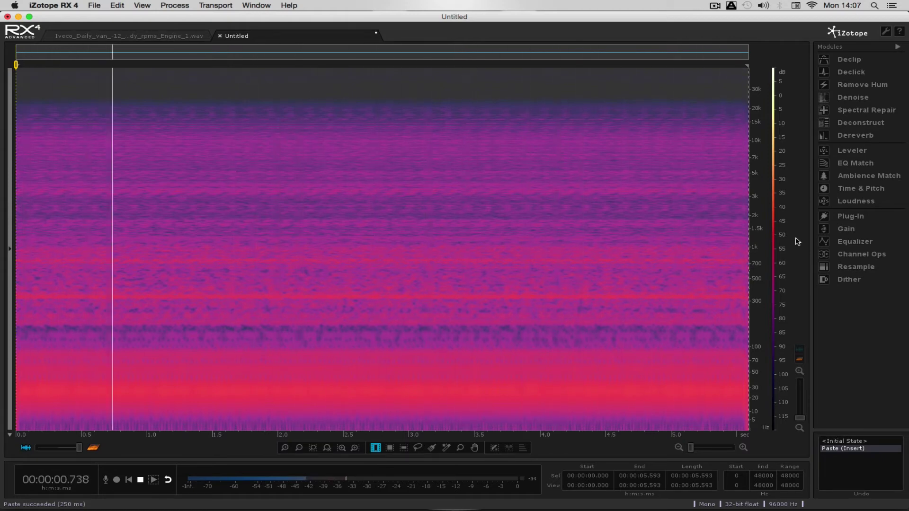
key("space")
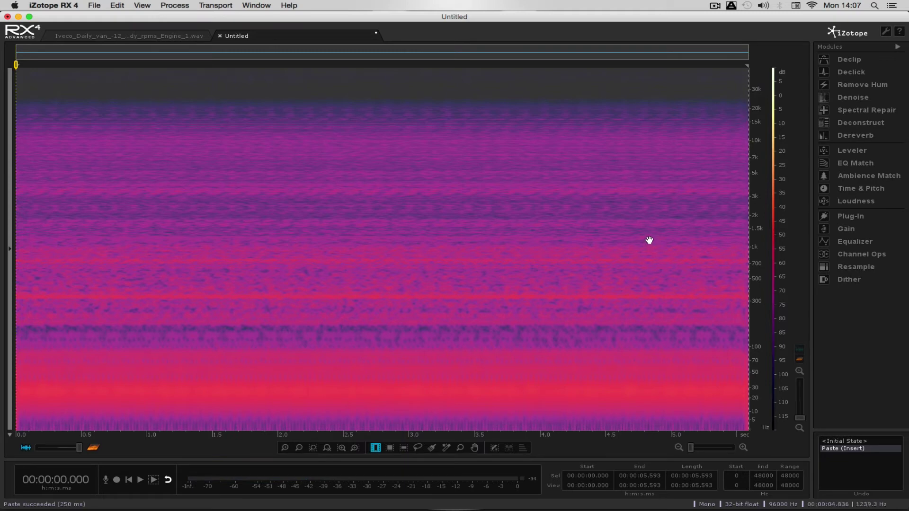
key("super+shift+e")
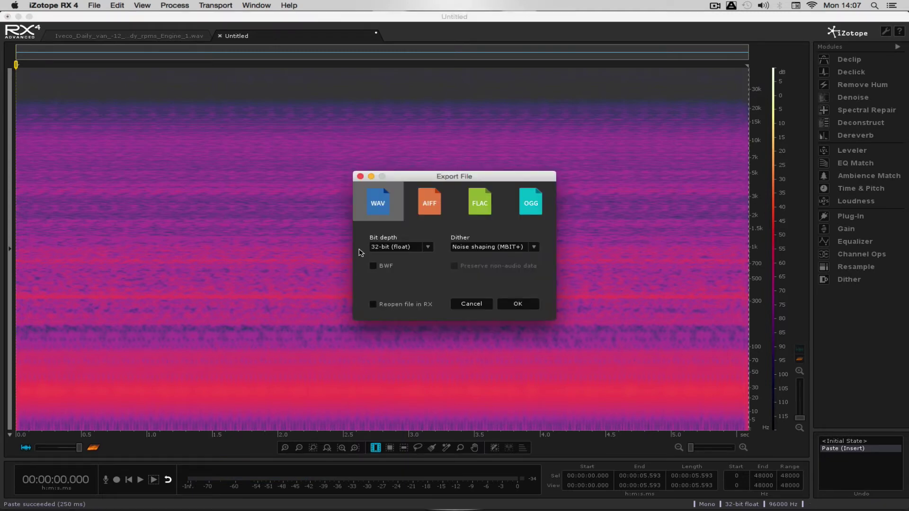
- Set the WAV export bit depth to 24-bit and confirm the format
left_click(391, 247)
left_click(393, 272)
left_click(518, 304)
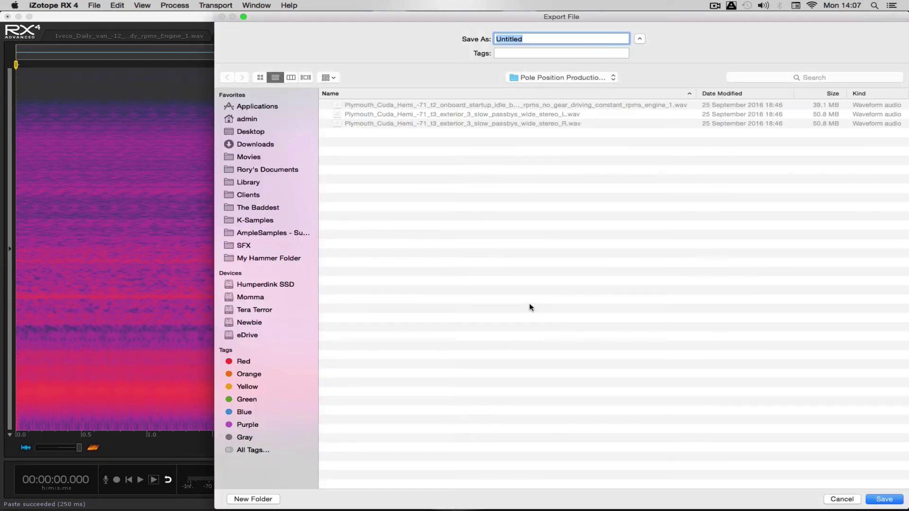
- Save it as 'Idle Loop' in a new Desktop folder 'Steady RPMS', then close the clip unsaved
left_click(257, 131)
left_click(261, 500)
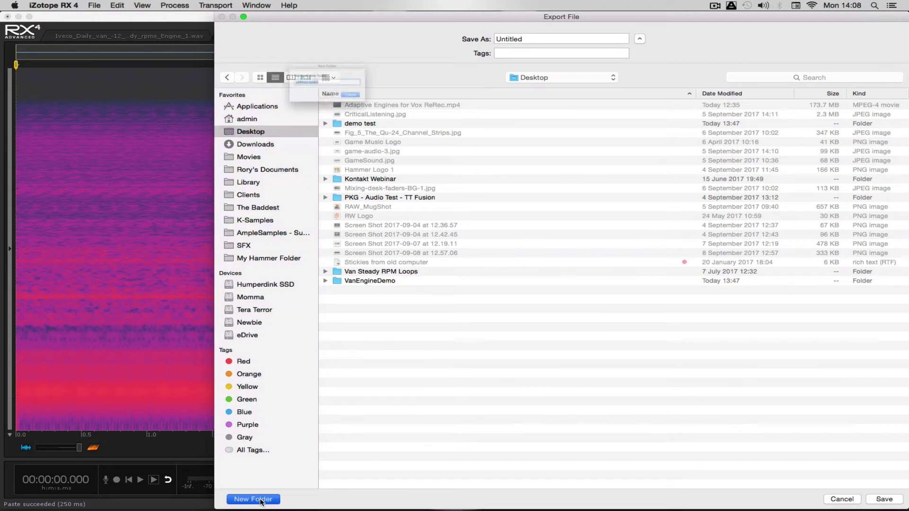
type("Stead")
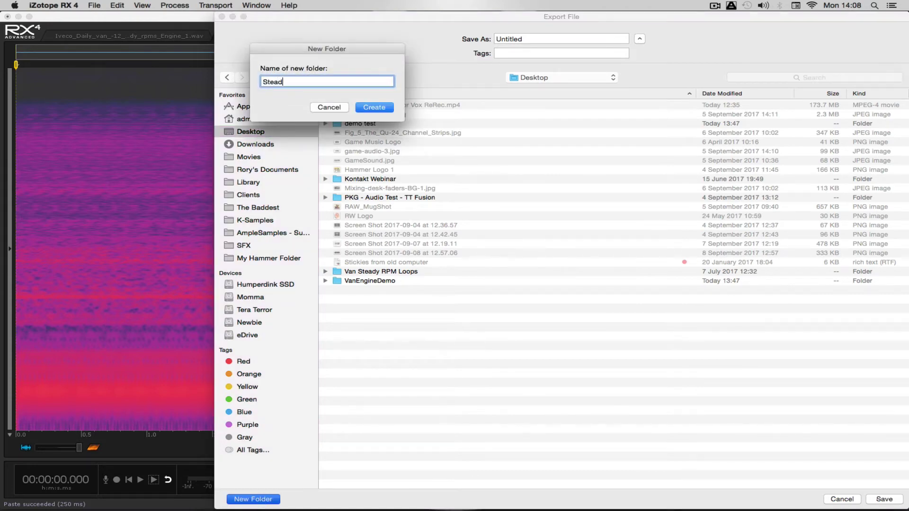
type("y RPMS")
key("Return")
left_click_drag(550, 41, 483, 38)
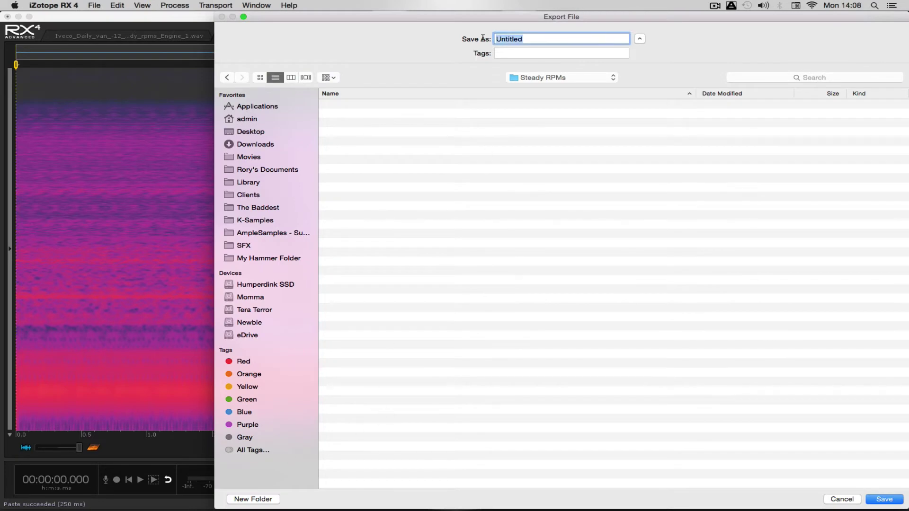
type("Idle Loop")
key("Return")
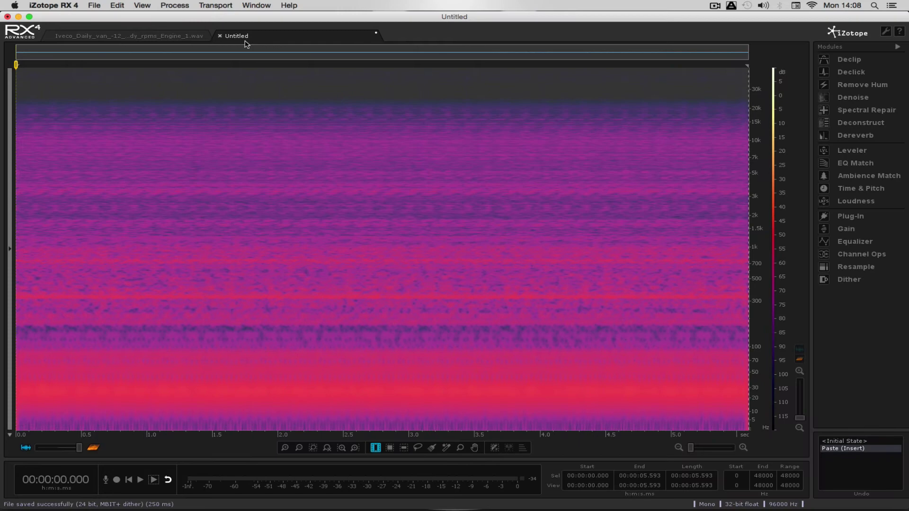
left_click(221, 36)
left_click(415, 181)
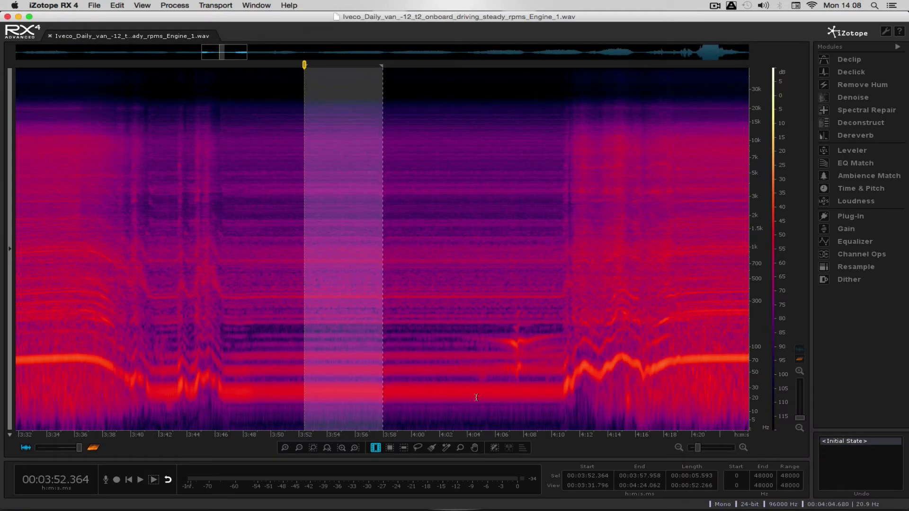
key("super+0")
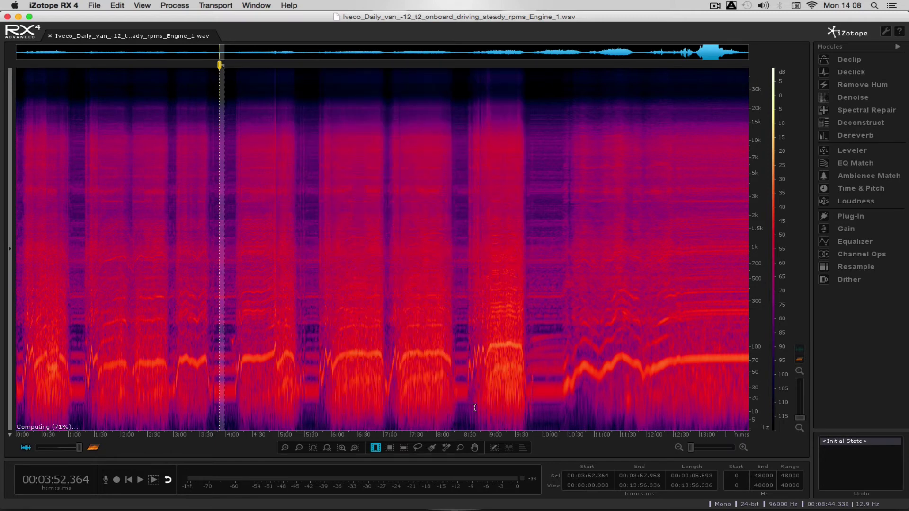
left_click(441, 261)
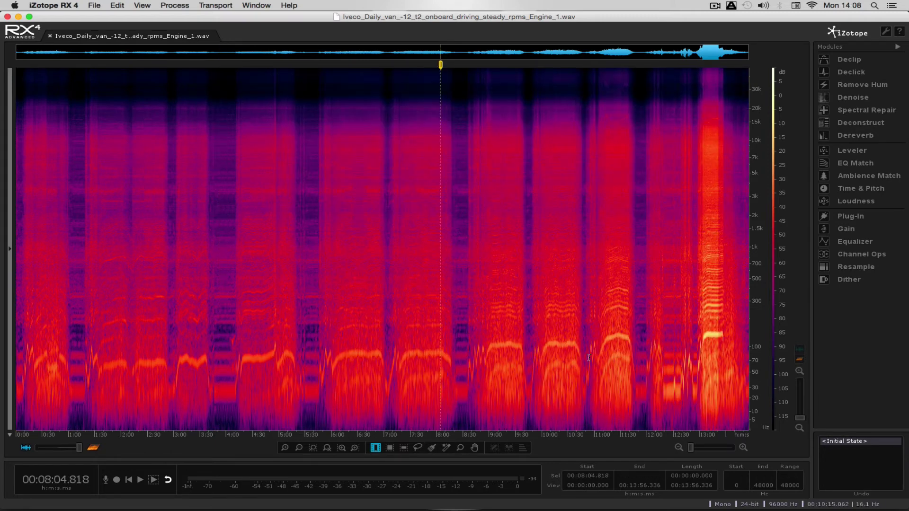
left_click_drag(711, 275, 719, 275)
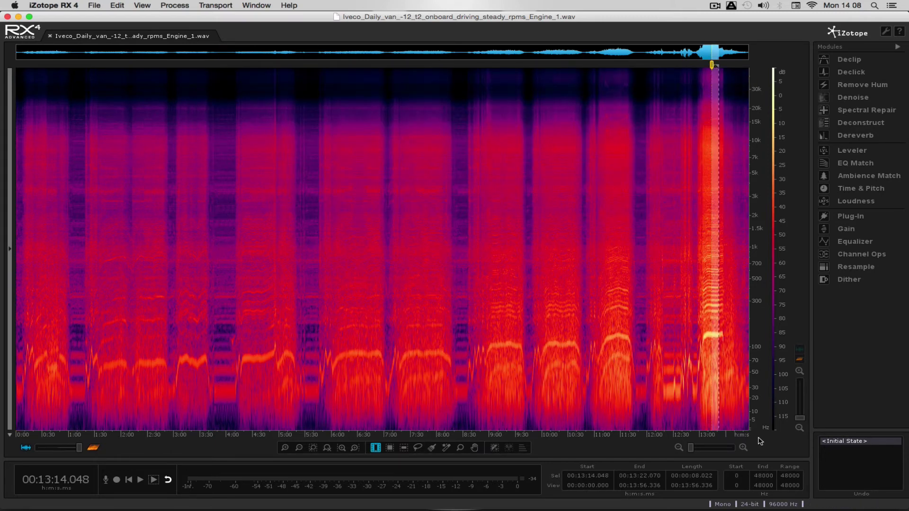
key("super+equal")
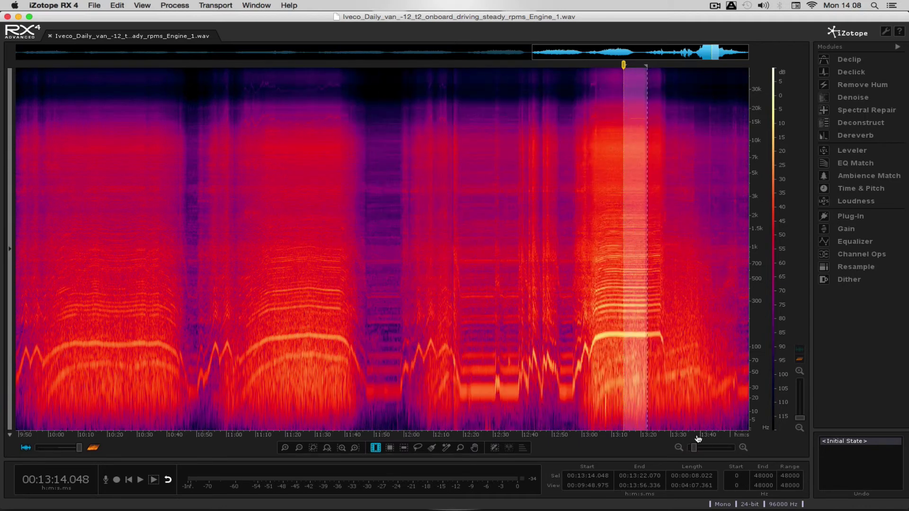
left_click(689, 319)
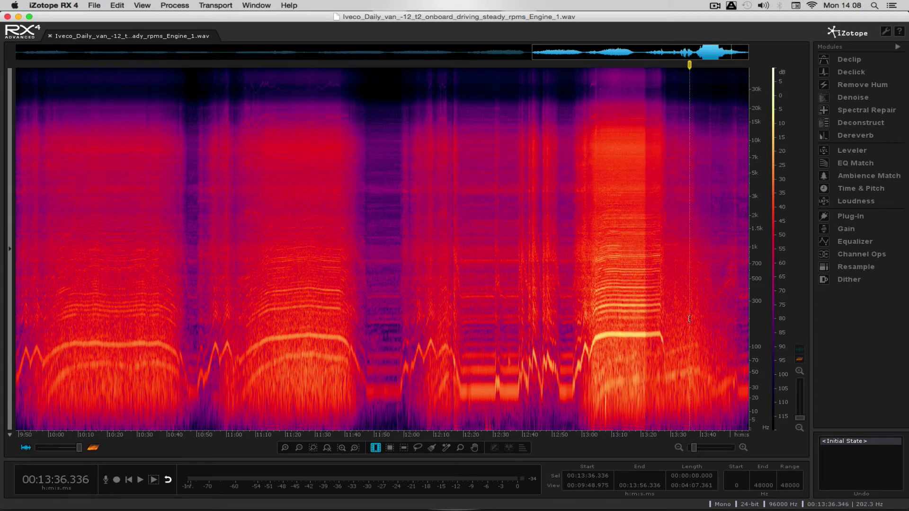
left_click(623, 281)
key("space")
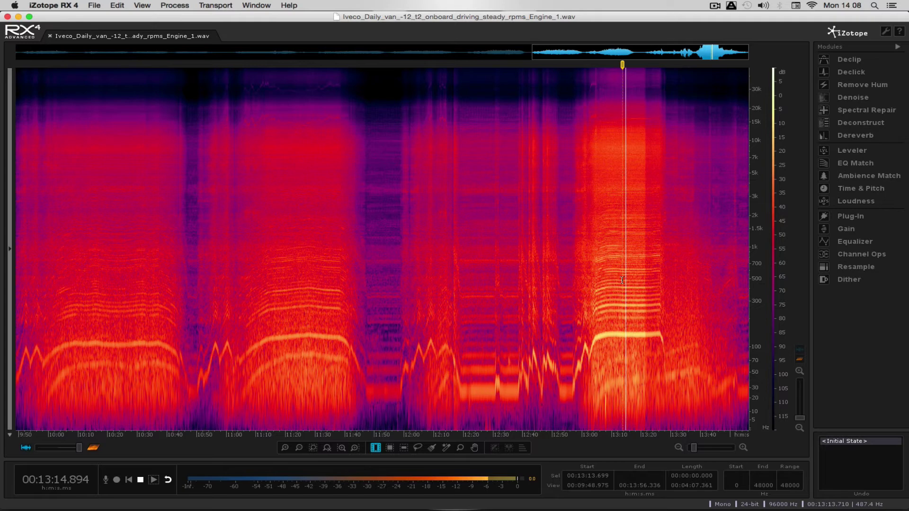
left_click(292, 295)
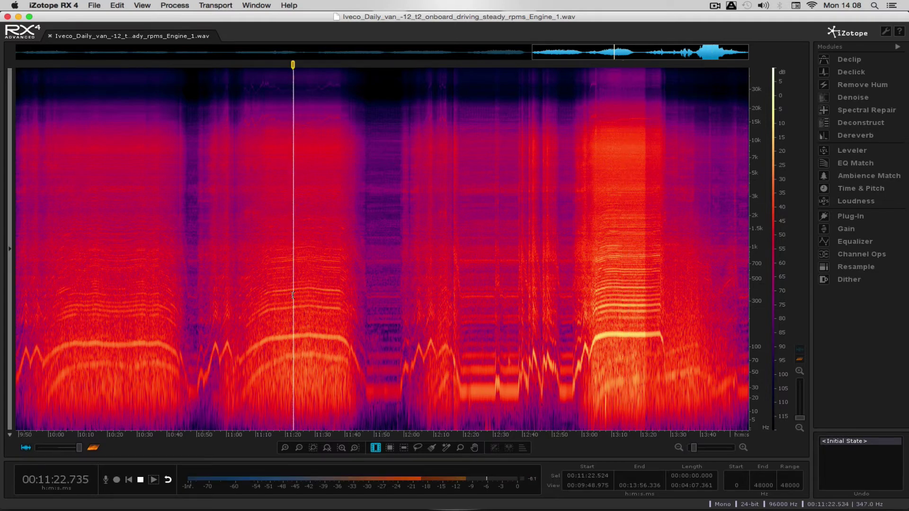
key("space")
left_click(106, 296)
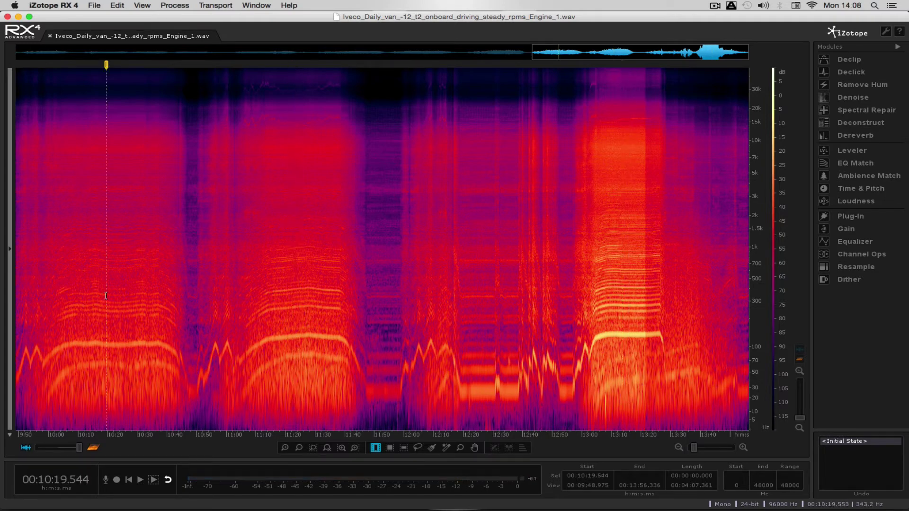
key("space")
left_click(299, 303)
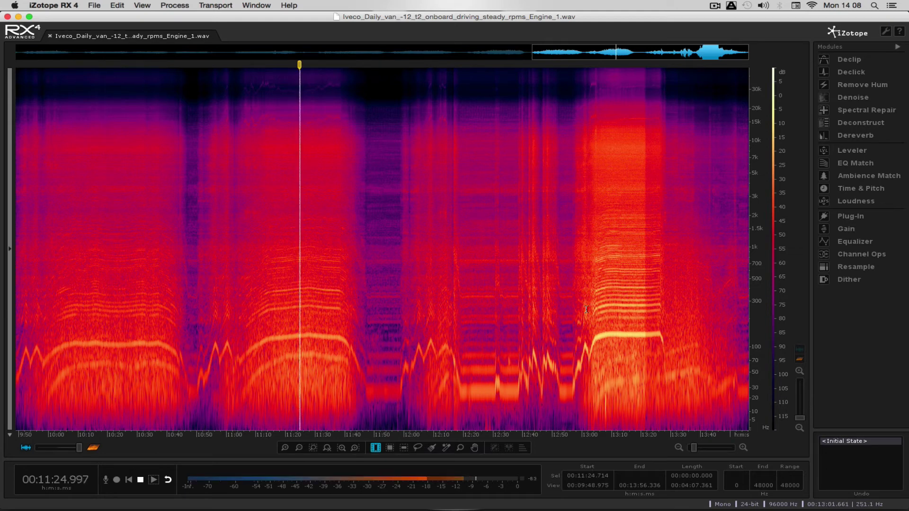
left_click(622, 305)
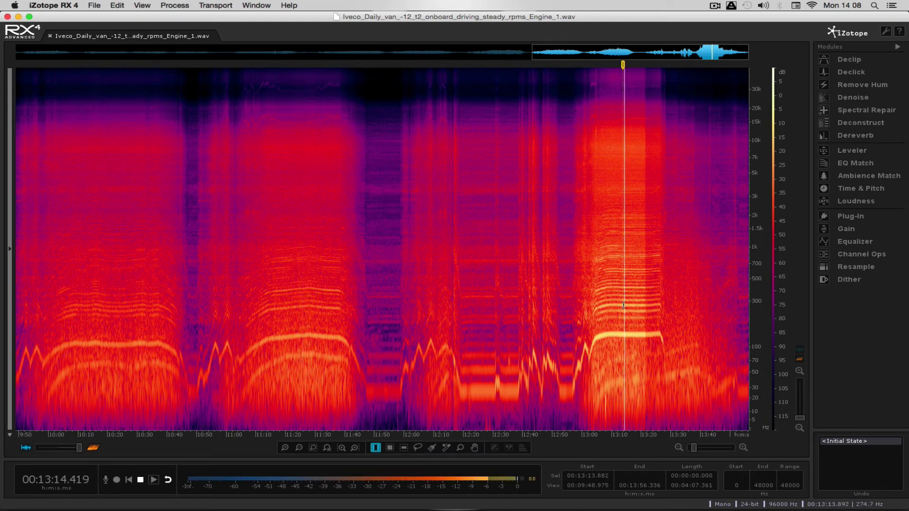
key("space")
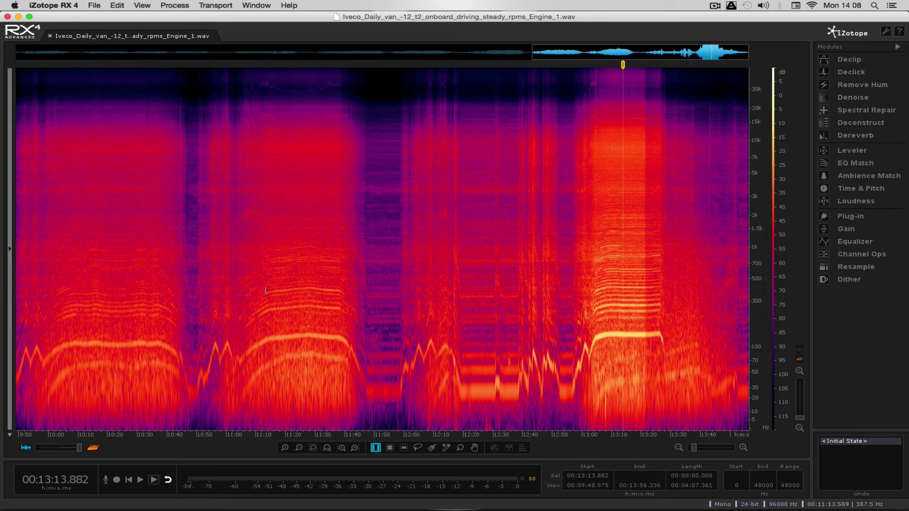
left_click(410, 355)
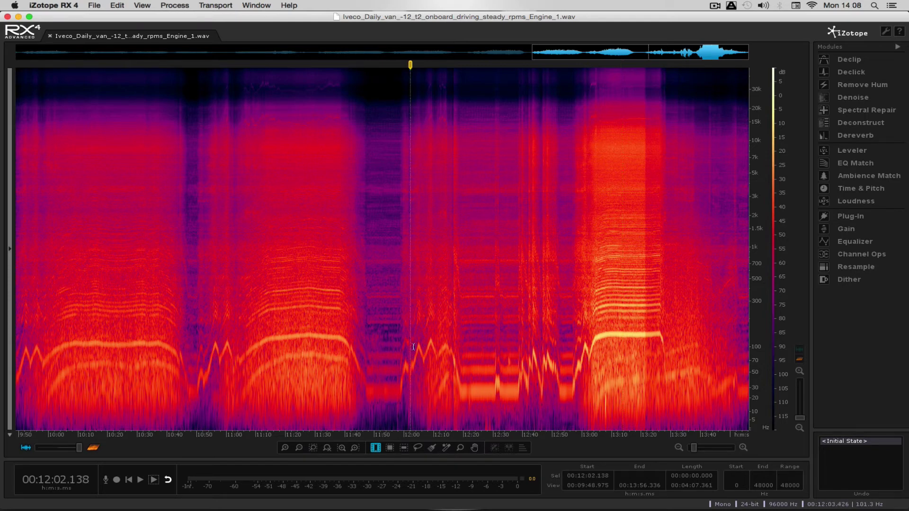
scroll(410, 354, "down", 3)
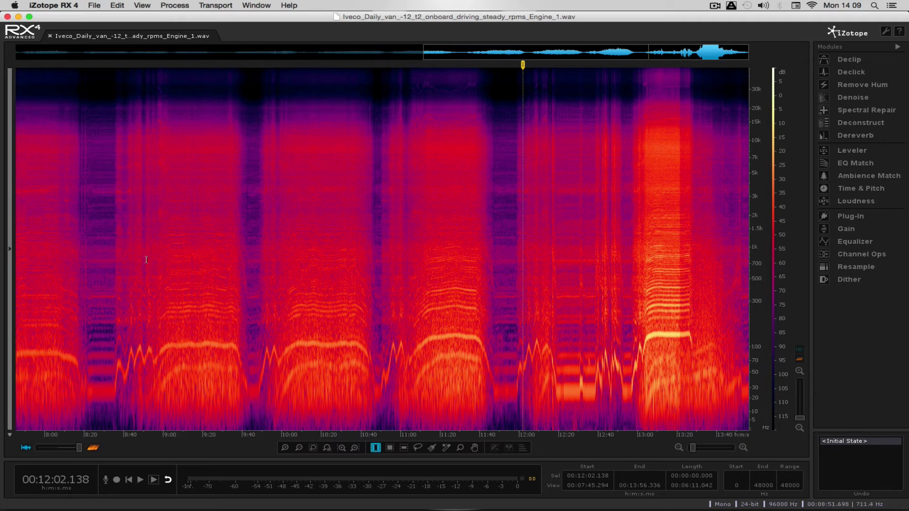
- Audition the plateaus around 9:15, 10:09 and 11:21–11:26 on the van recording's timeline
left_click(193, 279)
left_click(301, 281)
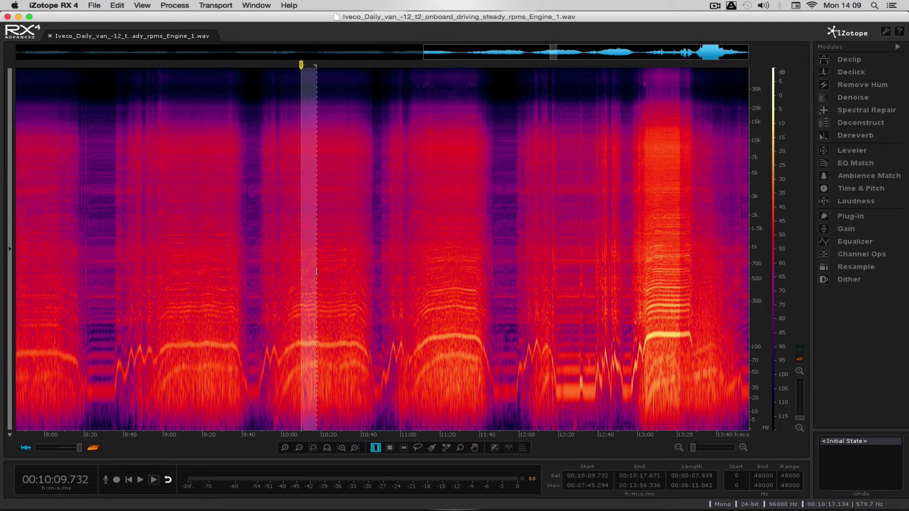
left_click(450, 282)
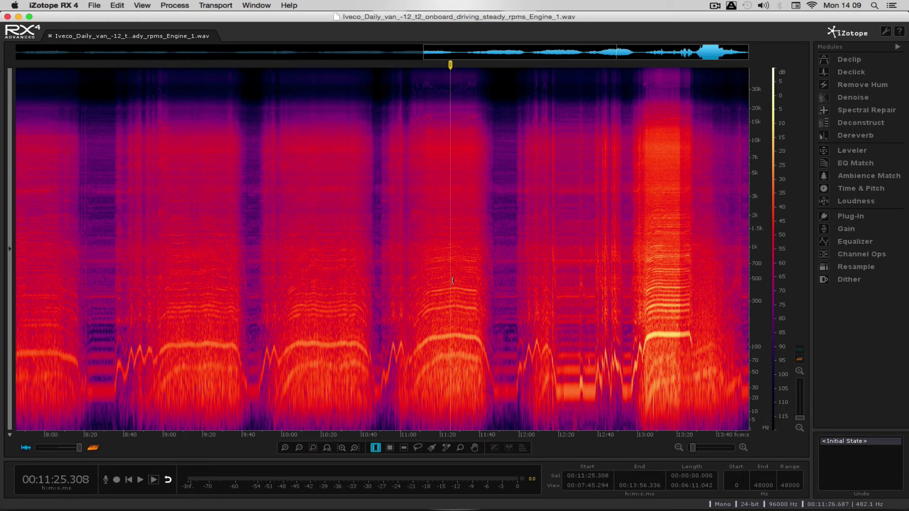
left_click_drag(442, 298, 478, 294)
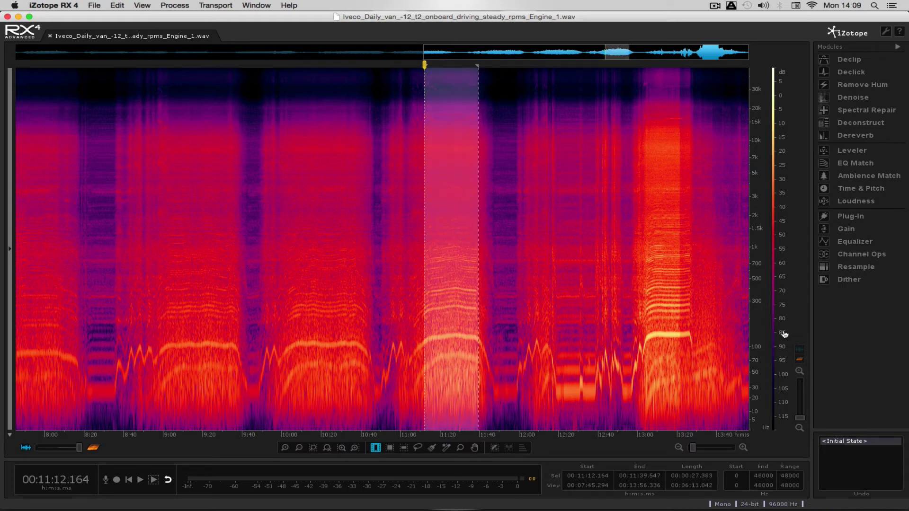
left_click(435, 275)
left_click(340, 276)
left_click(188, 293)
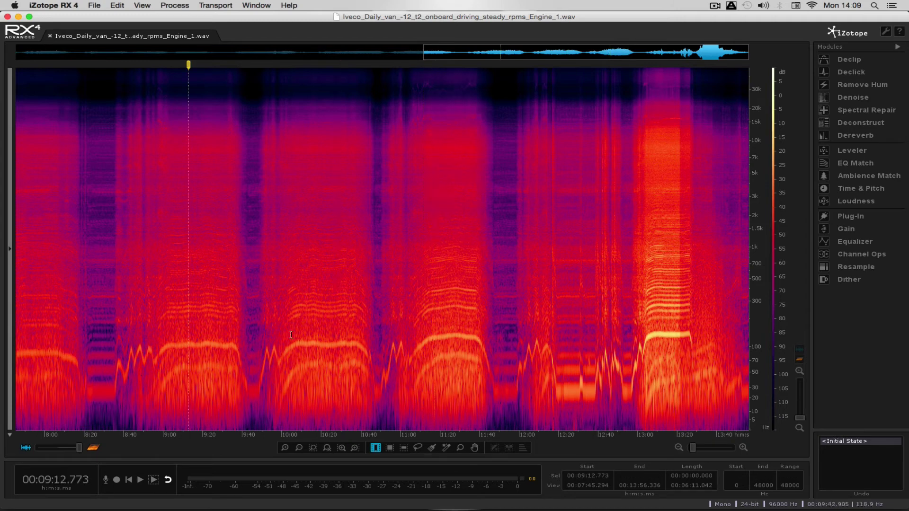
left_click(442, 292)
- Listen from 11:21, 10:14, 10:19 and 13:13, then set the play position at 11:18
key("space")
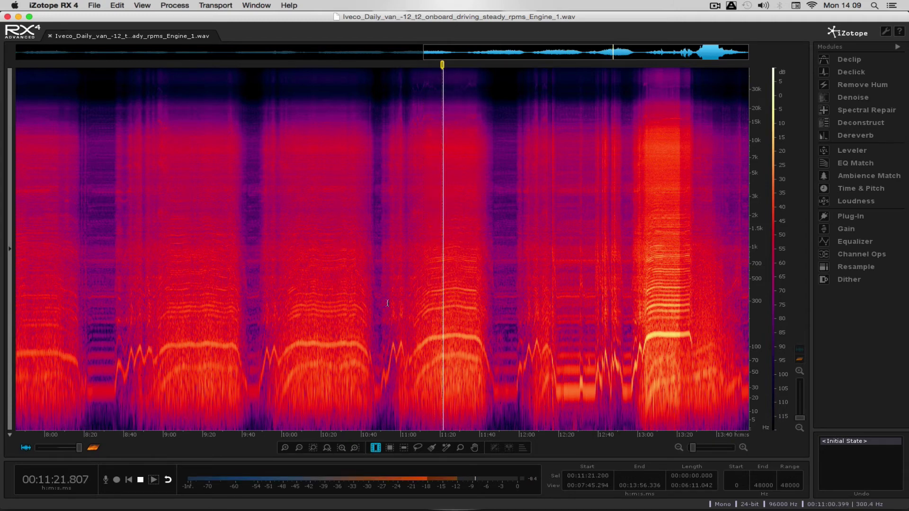
key("space")
left_click(310, 294)
key("space")
key("space")
left_click(187, 299)
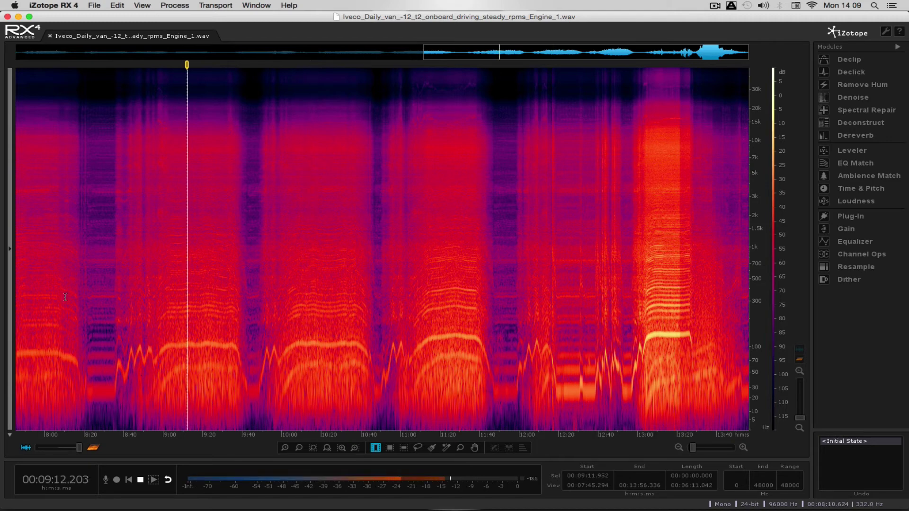
left_click(42, 307)
key("space")
key("space")
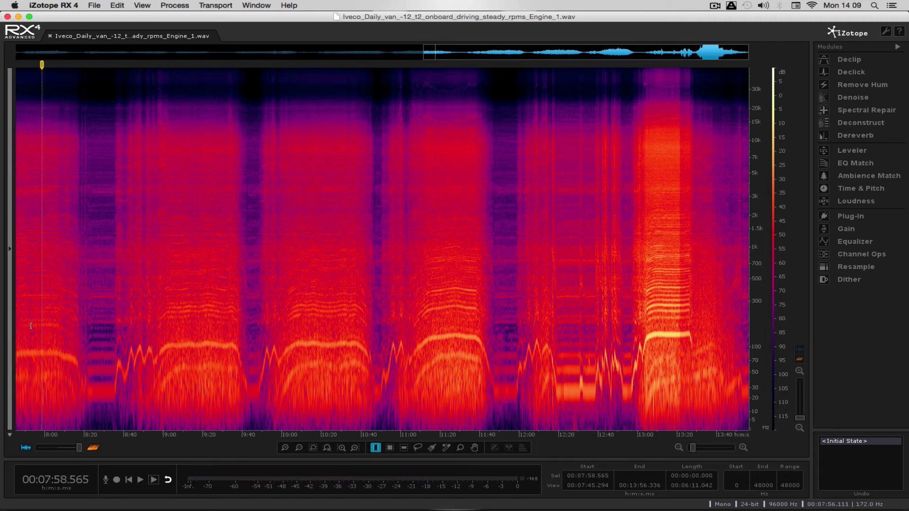
left_click(320, 294)
key("space")
left_click(665, 279)
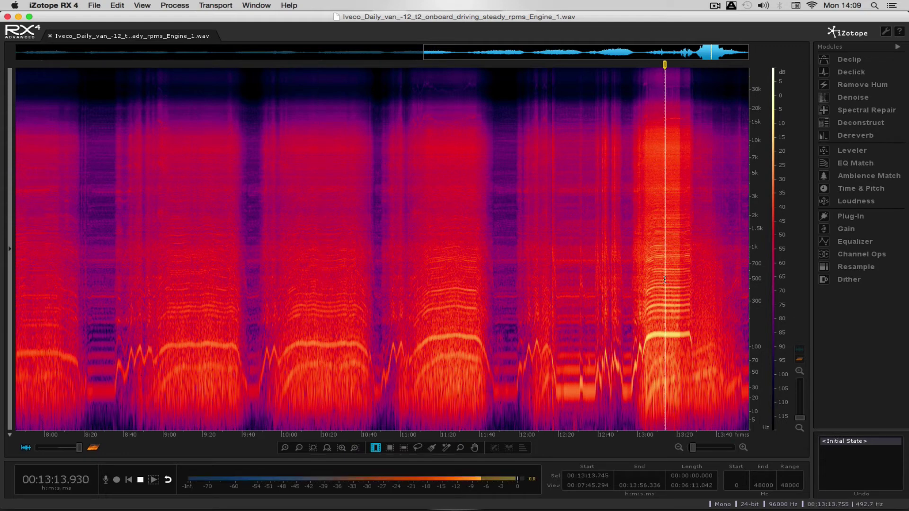
key("space")
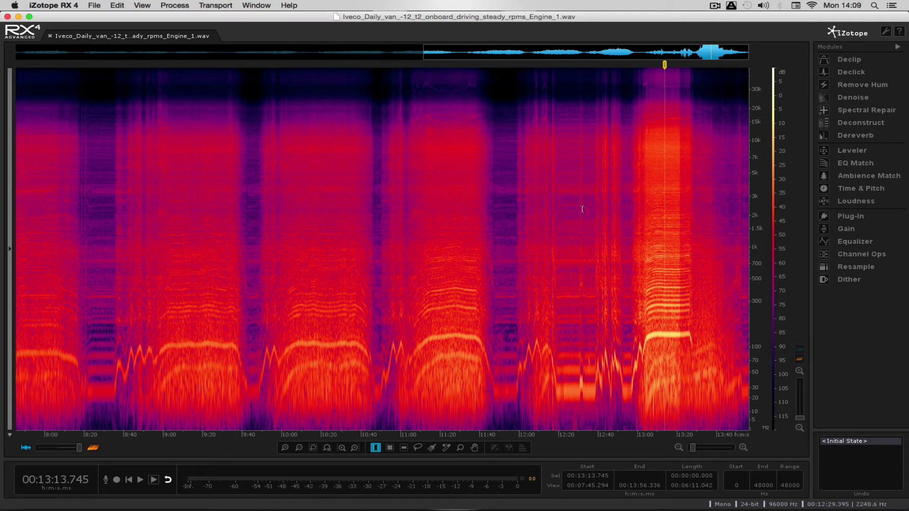
left_click(436, 307)
- Zoom in around 11:18 and probe play positions between 11:08 and 11:25
key("super+Up")
key("super+Up")
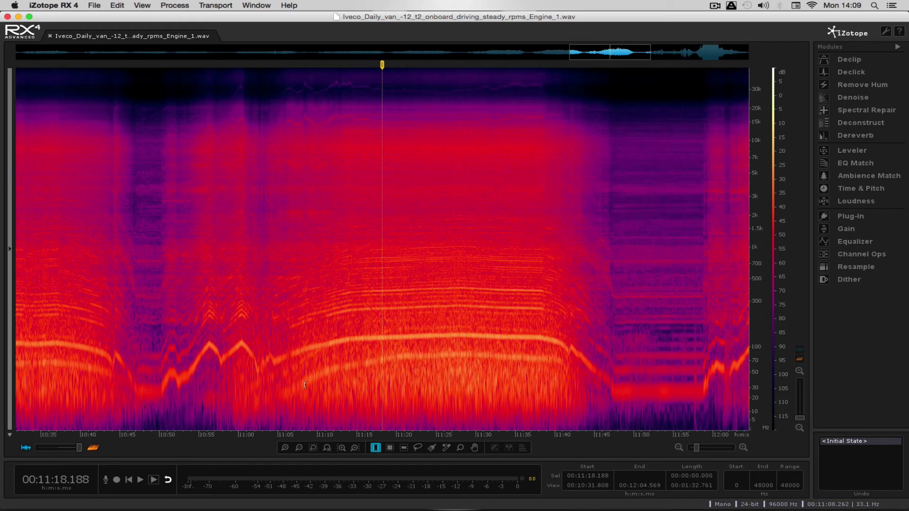
left_click(394, 358)
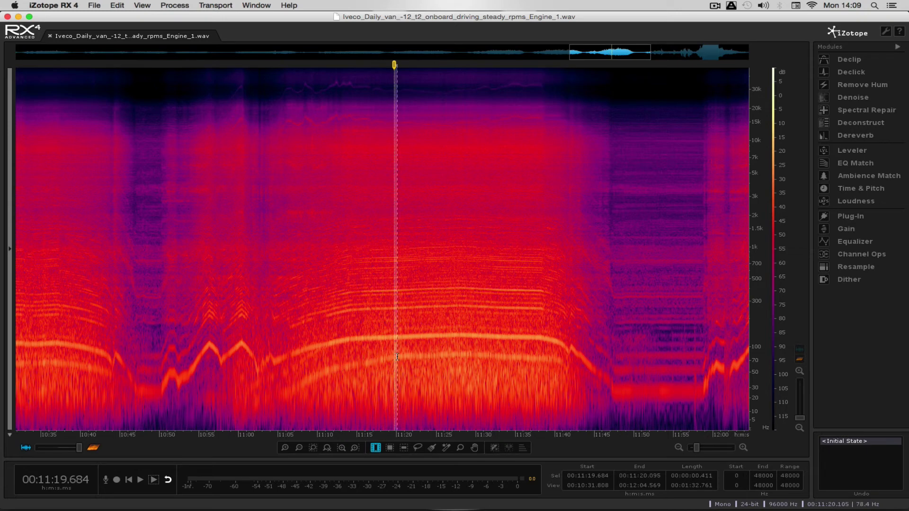
left_click(401, 356)
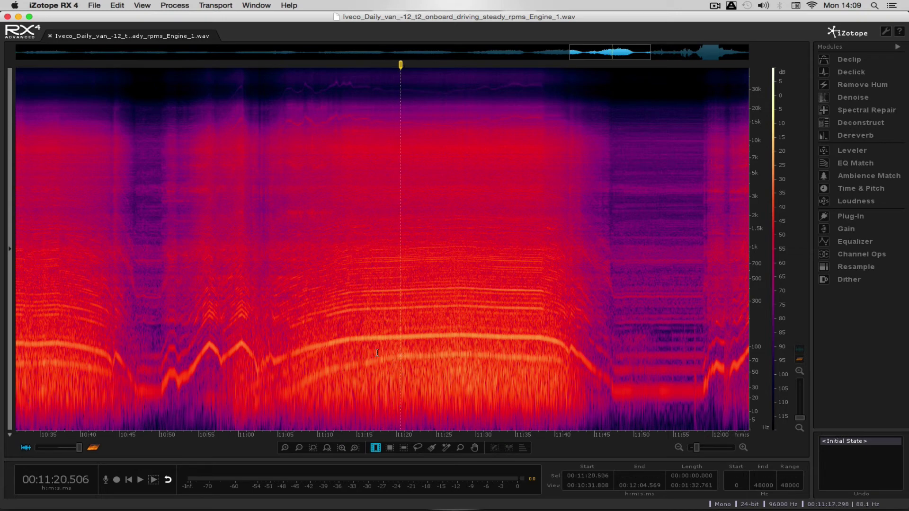
left_click_drag(397, 355, 302, 359)
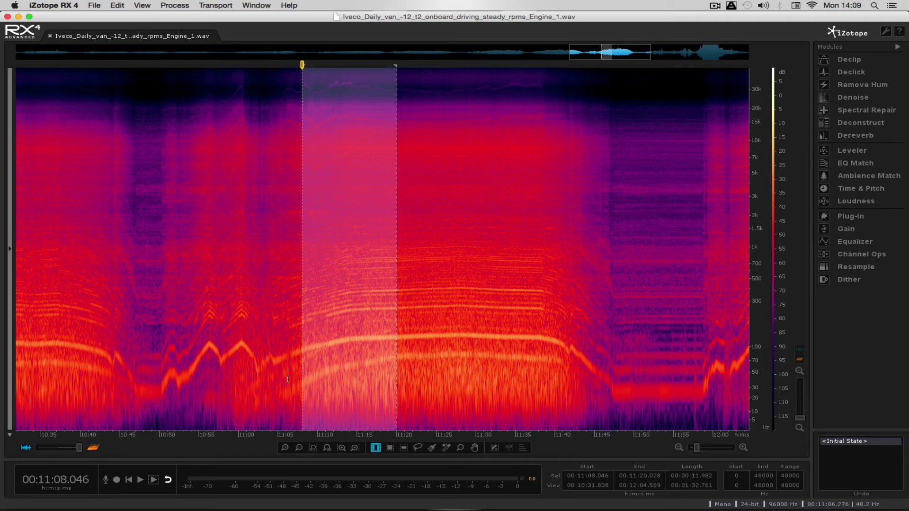
left_click(428, 331)
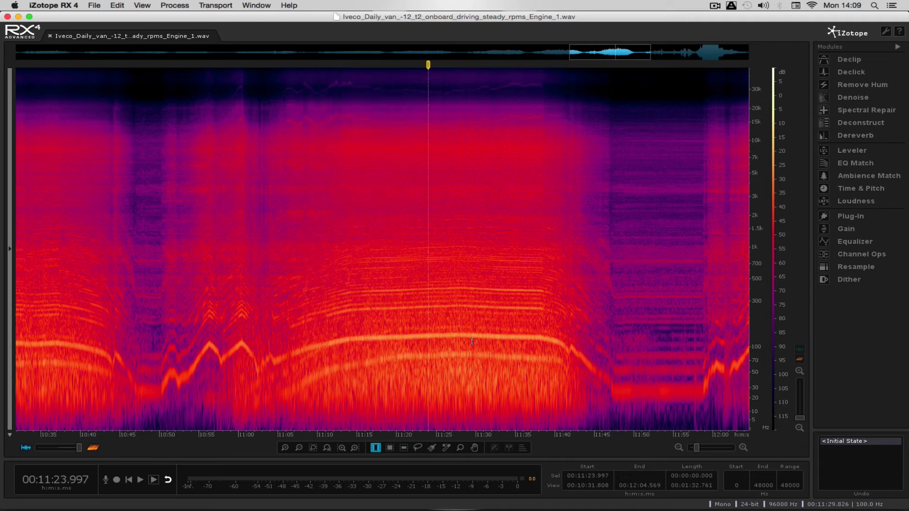
left_click(406, 274)
left_click(438, 251)
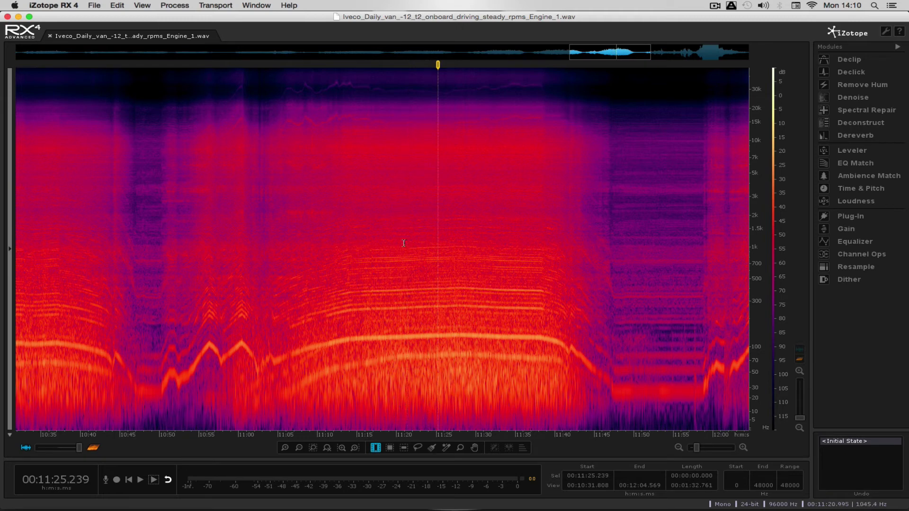
left_click(416, 290)
- Select the 11:23.108–11:33.444 stretch, preview it, and copy it
left_click_drag(406, 282, 518, 286)
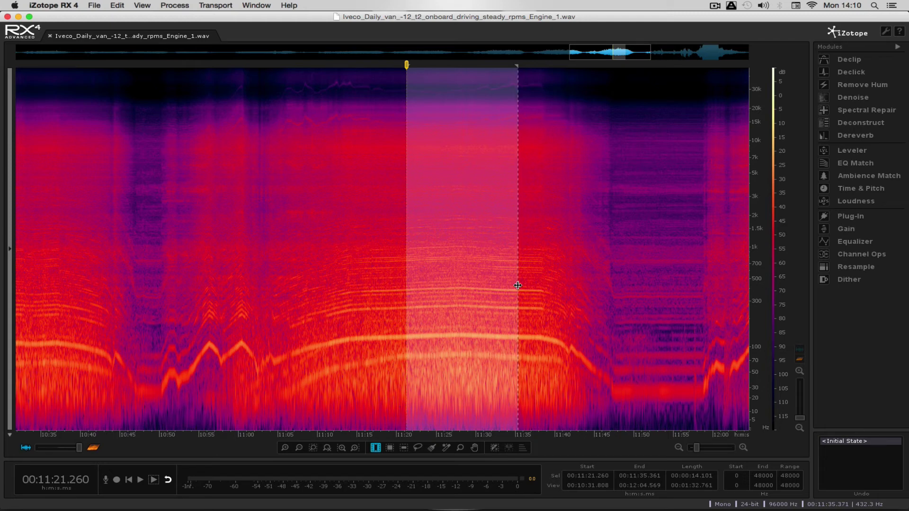
left_click(525, 287)
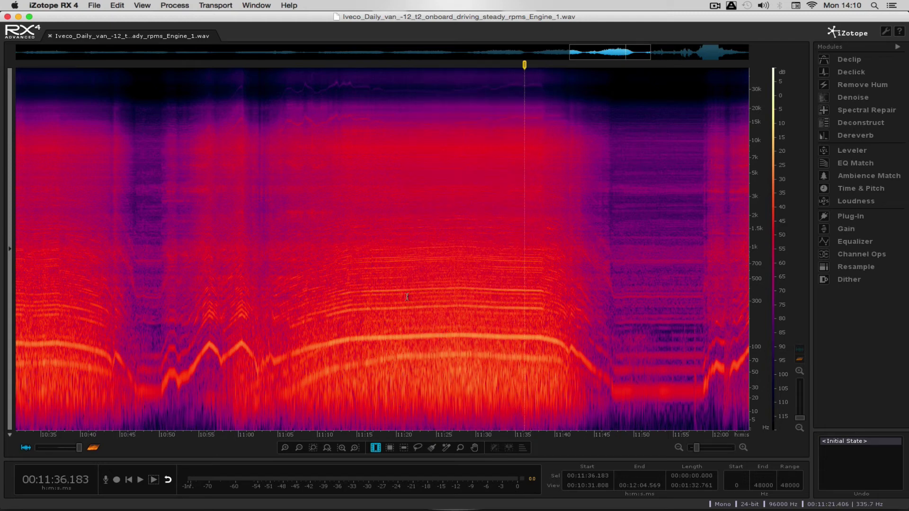
left_click_drag(422, 287, 503, 345)
key("space")
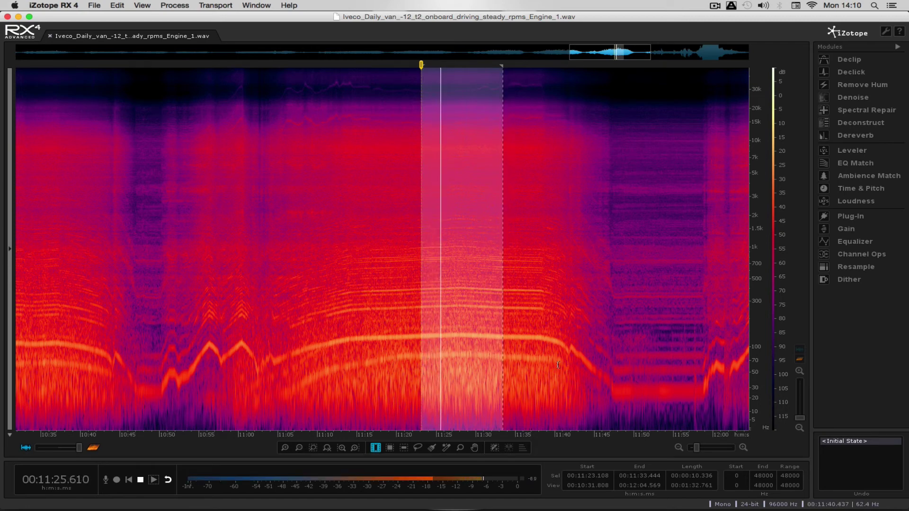
key("space")
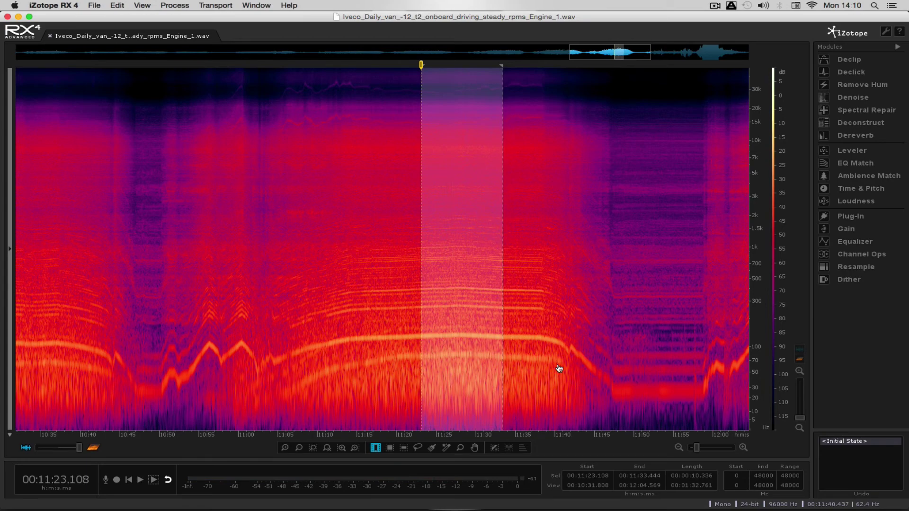
key("super+c")
- Paste the stretch into a new file and audition its end-to-start wrap from 9.421 and 9.680 s
key("super+shift+n")
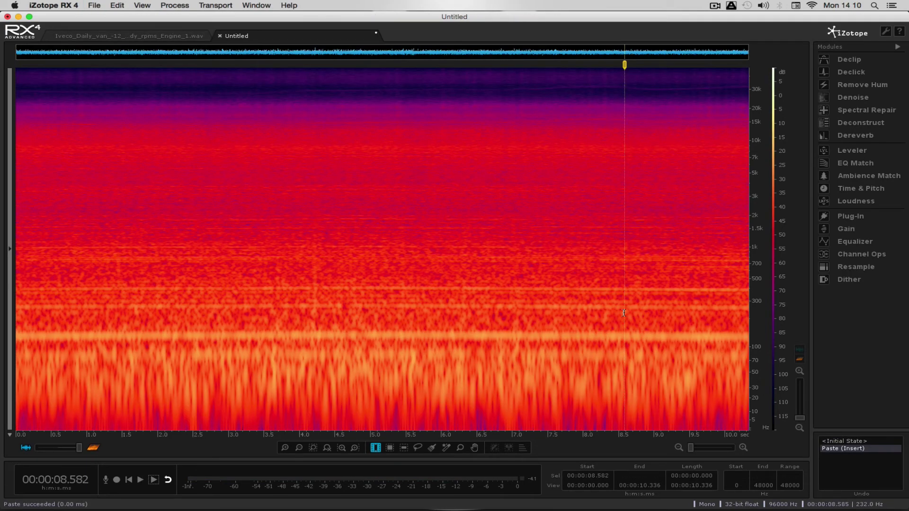
key("space")
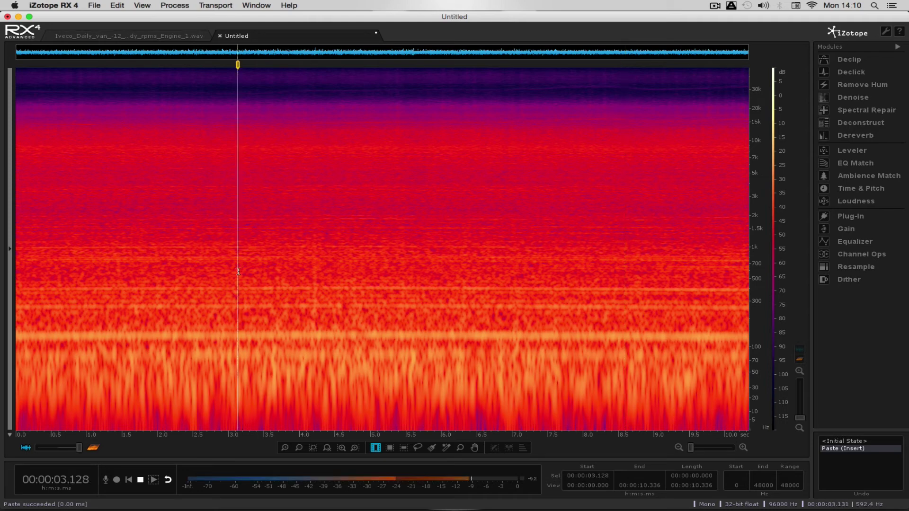
left_click(697, 261)
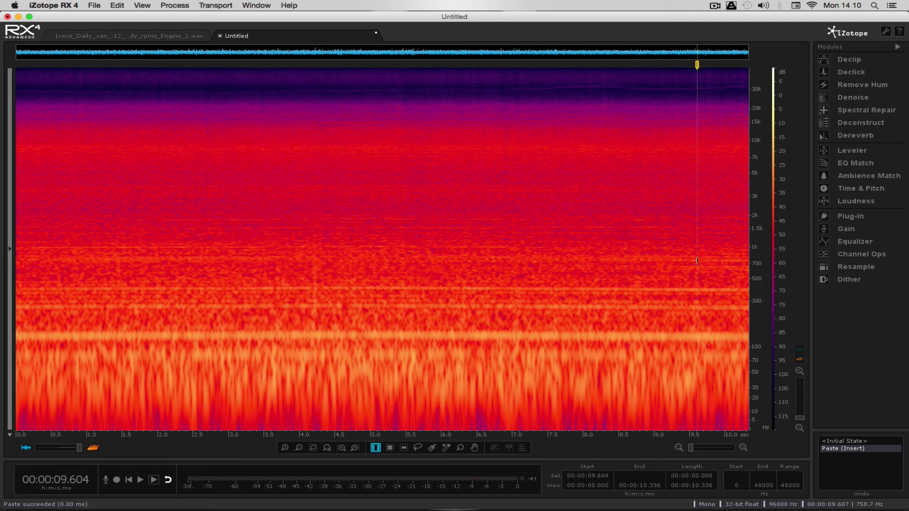
left_click(684, 270)
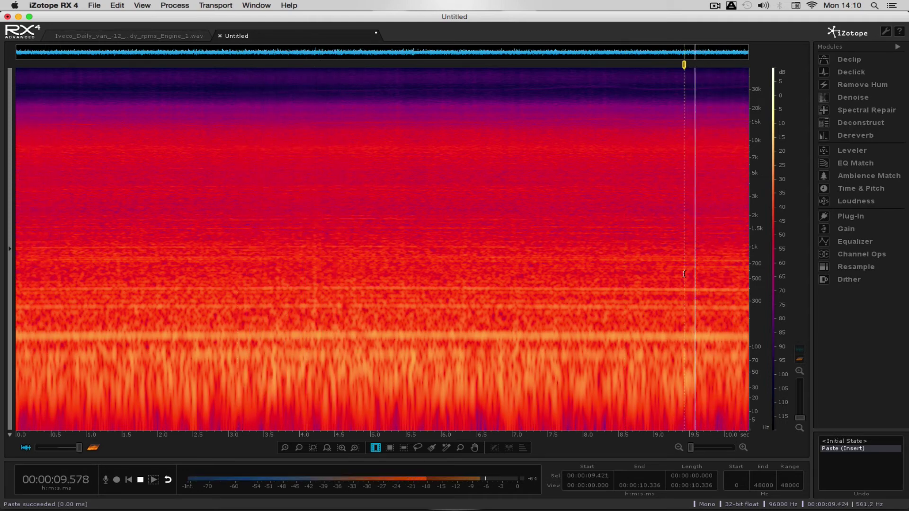
left_click(703, 272)
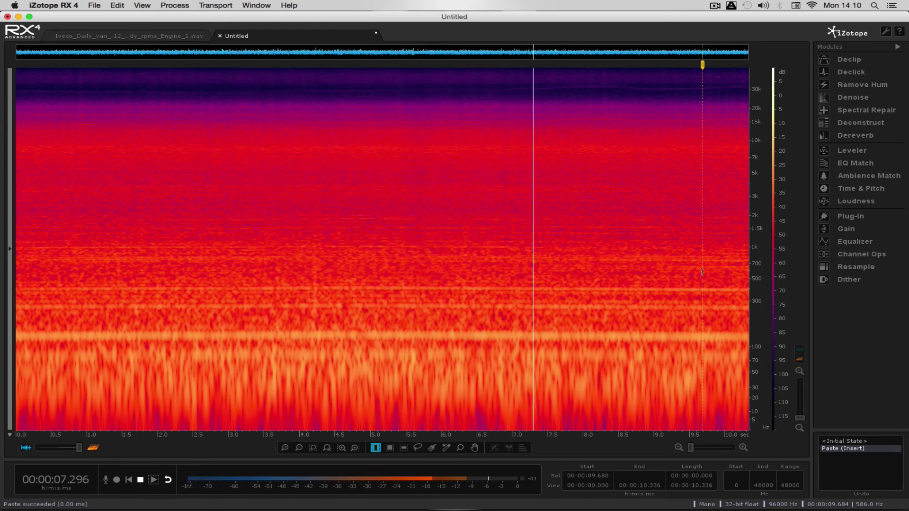
key("space")
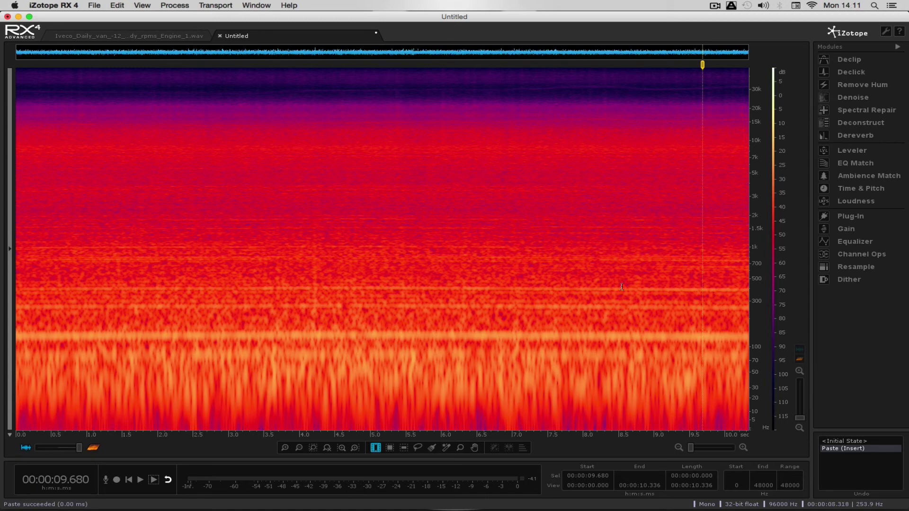
- Audition the clip from about 3.8, 3.936 and 4.2 seconds, ending at 7.514 s
left_click(438, 277)
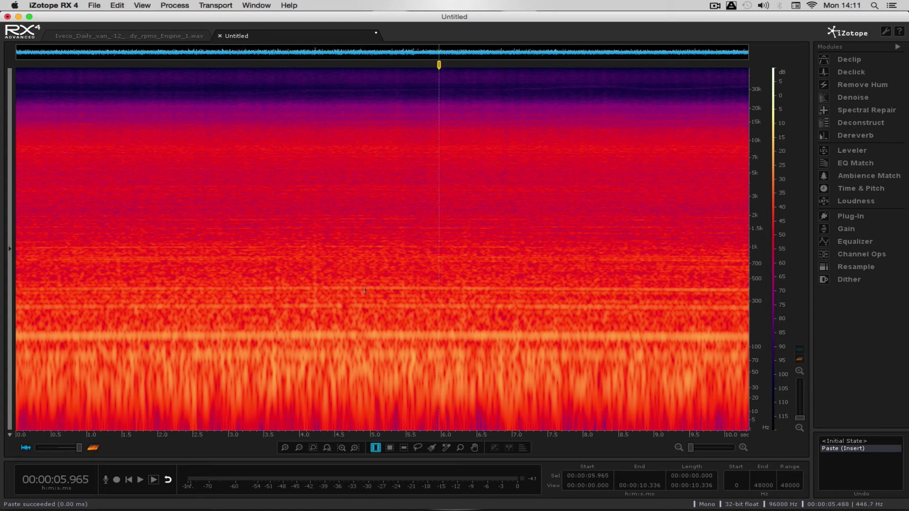
left_click(283, 257)
key("space")
key("space")
left_click(295, 265)
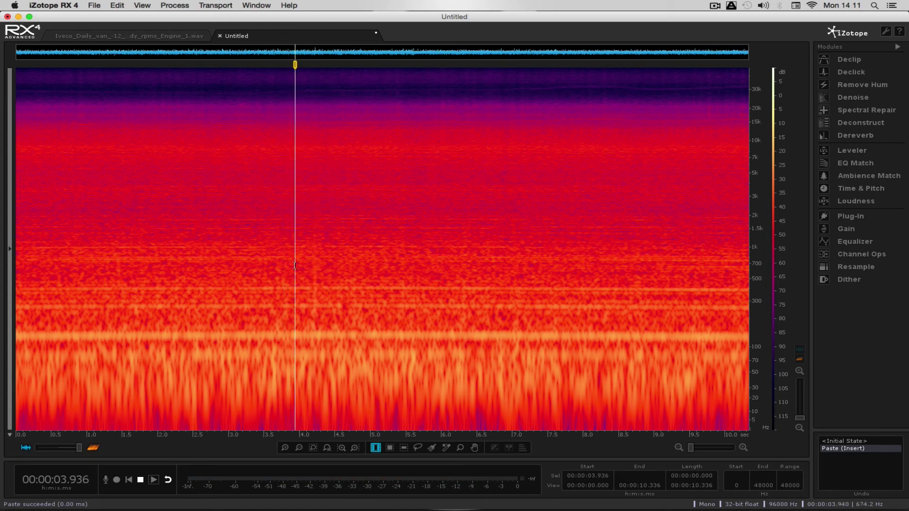
key("space")
left_click(315, 266)
left_click(548, 324)
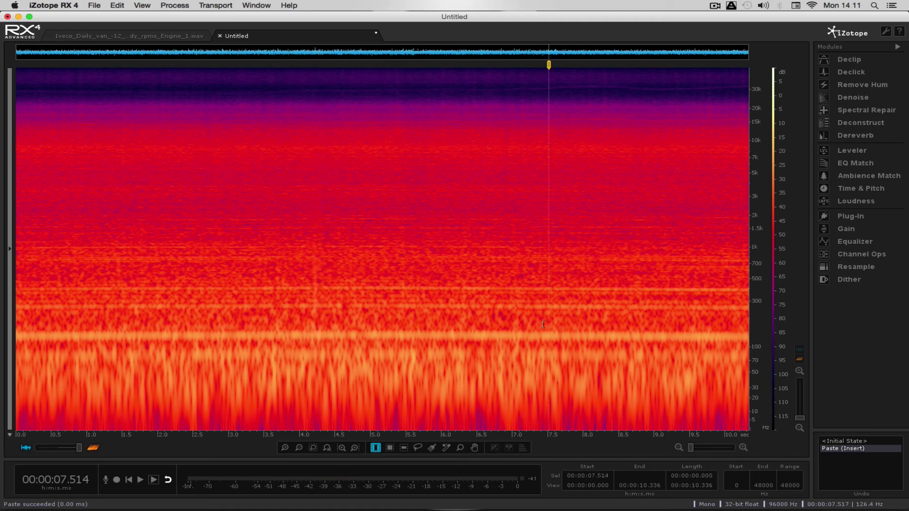
- Trim the clip to the 5.14 s stretch from 5.195 s to the end, then audition the loop seam
left_click(384, 288)
key("shift+End")
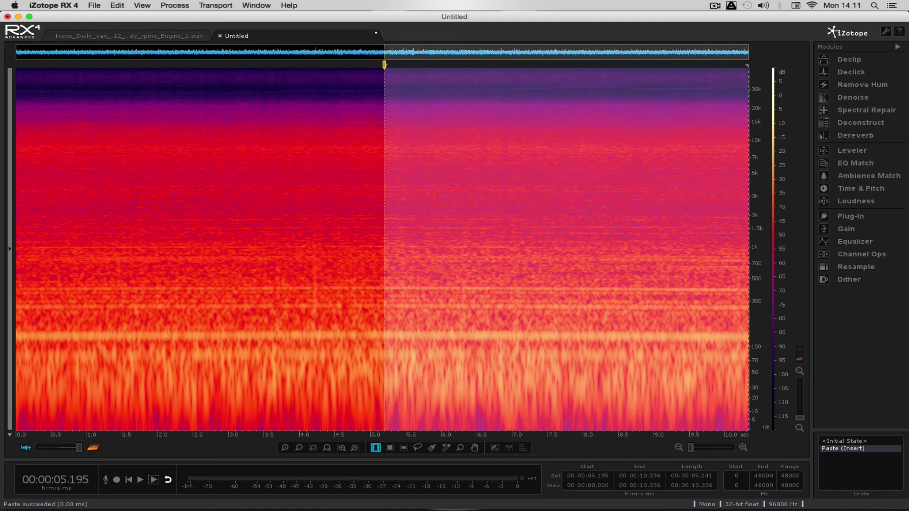
key("super+t")
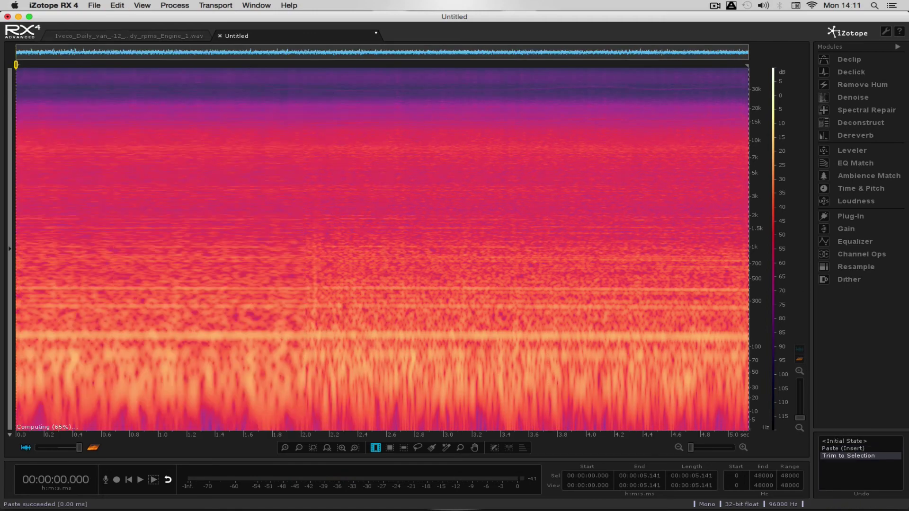
left_click(600, 258)
left_click(702, 250)
key("space")
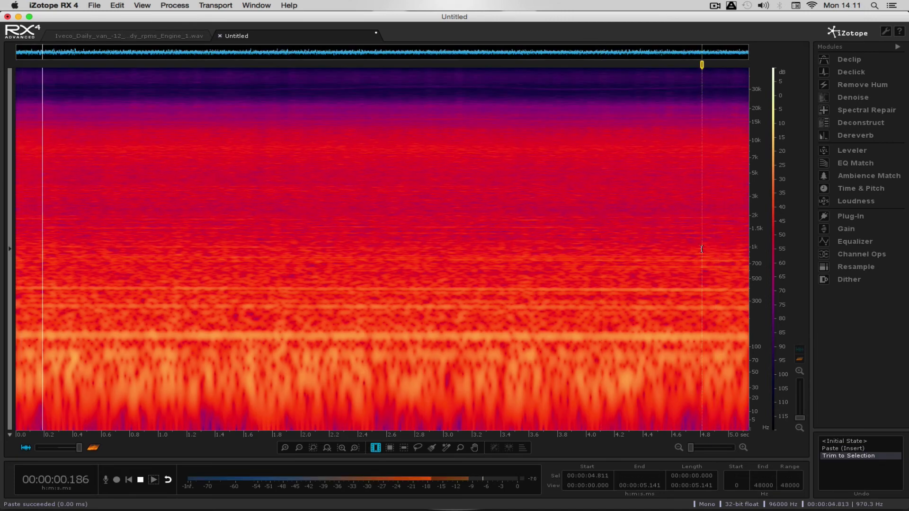
left_click(653, 252)
key("space")
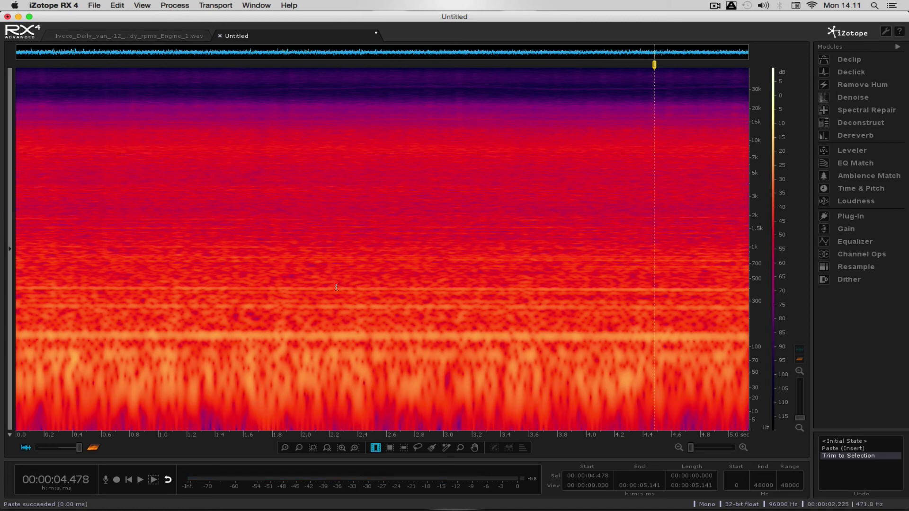
- Copy the whole clip, reverse it in time, and paste the copy at the start
key("super+a")
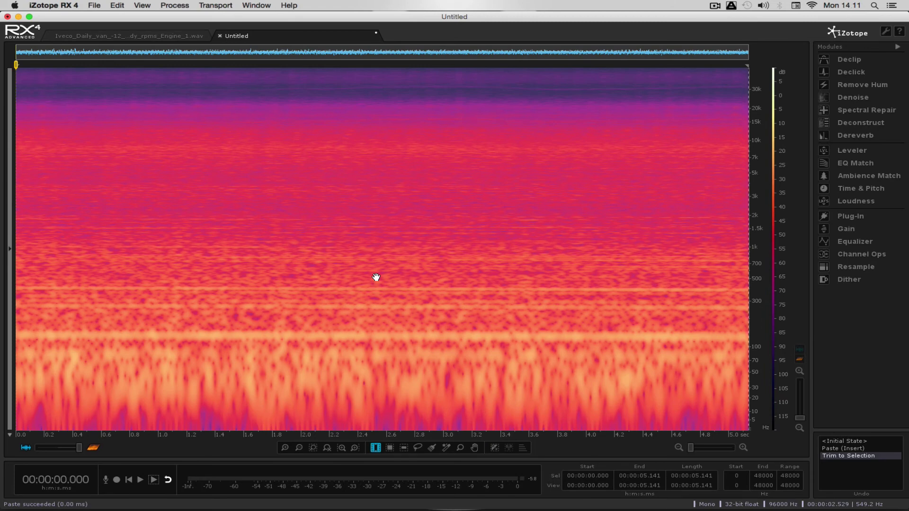
key("super+c")
key("super+shift+r")
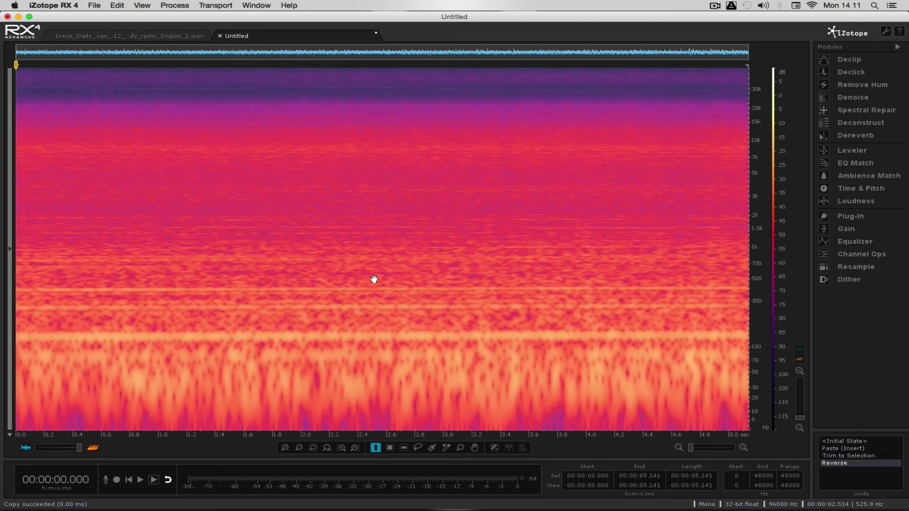
left_click(374, 279)
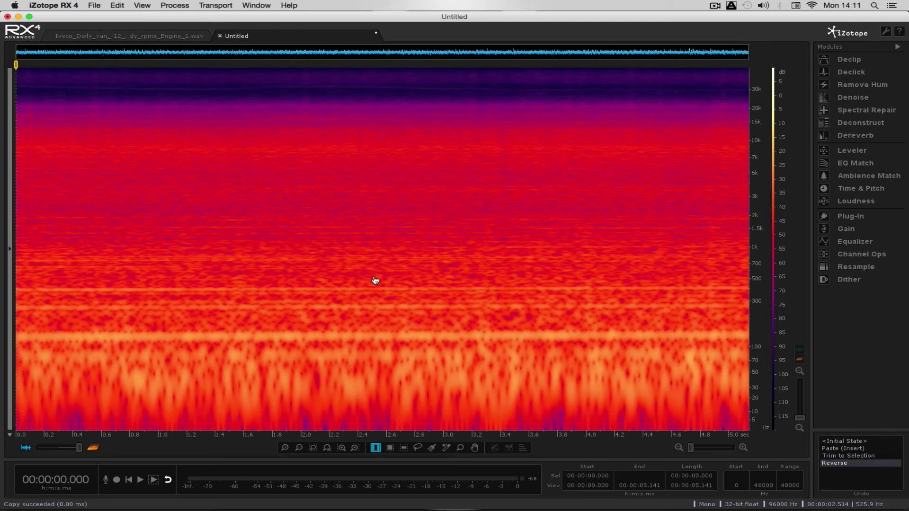
key("super+v")
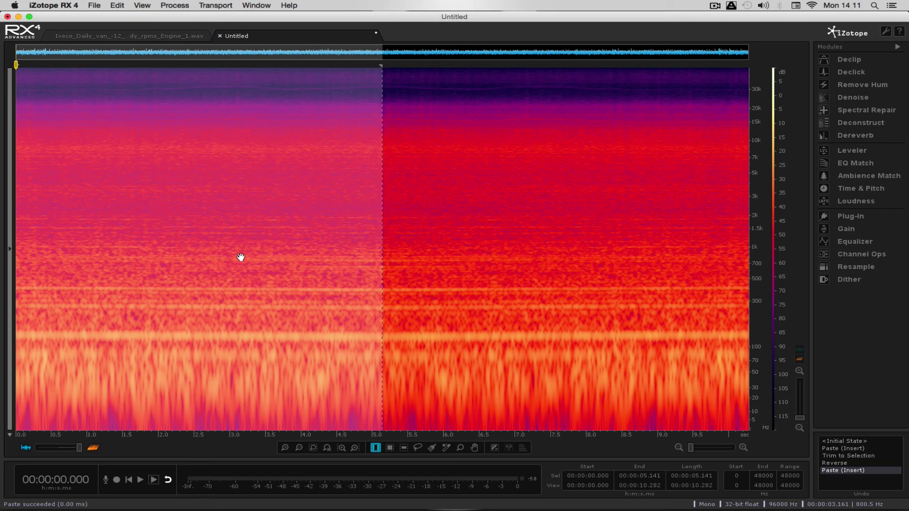
- Play from 4.266 s to audition the middle join at 5.14 s
left_click(196, 138)
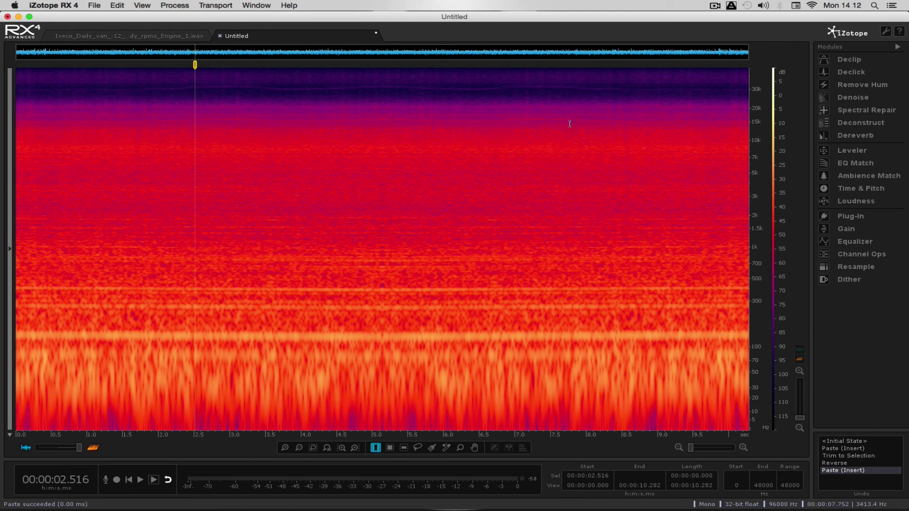
left_click(405, 222)
left_click(243, 232)
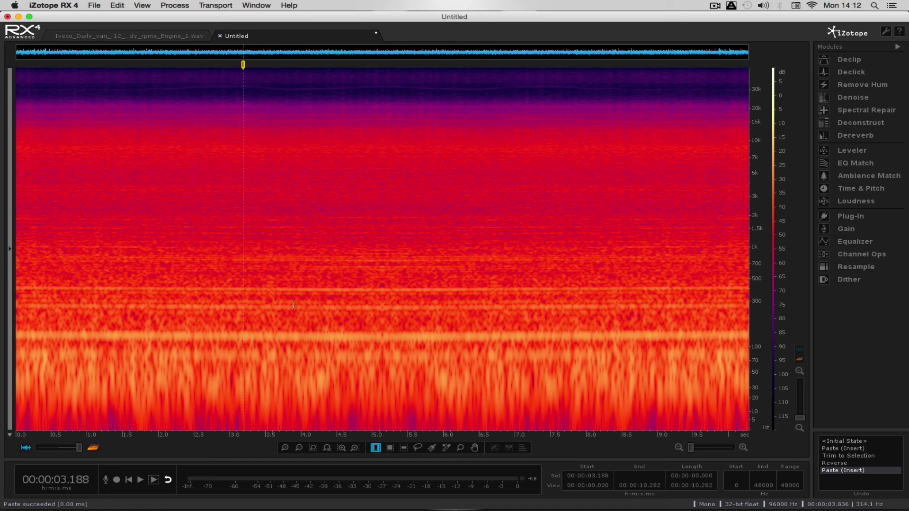
left_click(331, 237)
left_click(254, 241)
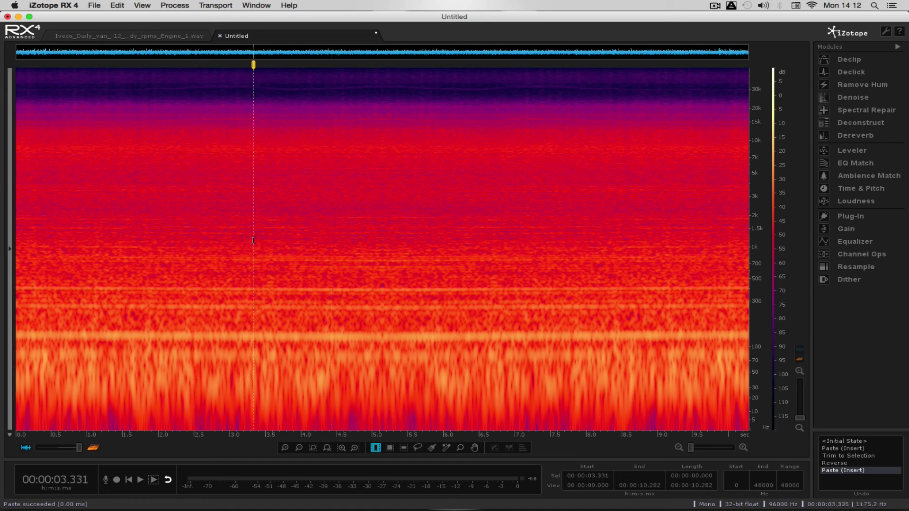
left_click(320, 236)
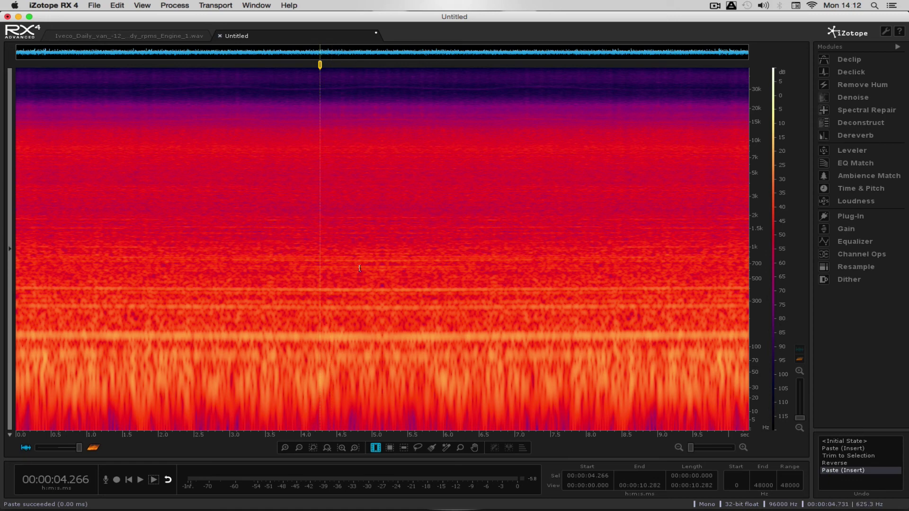
key("space")
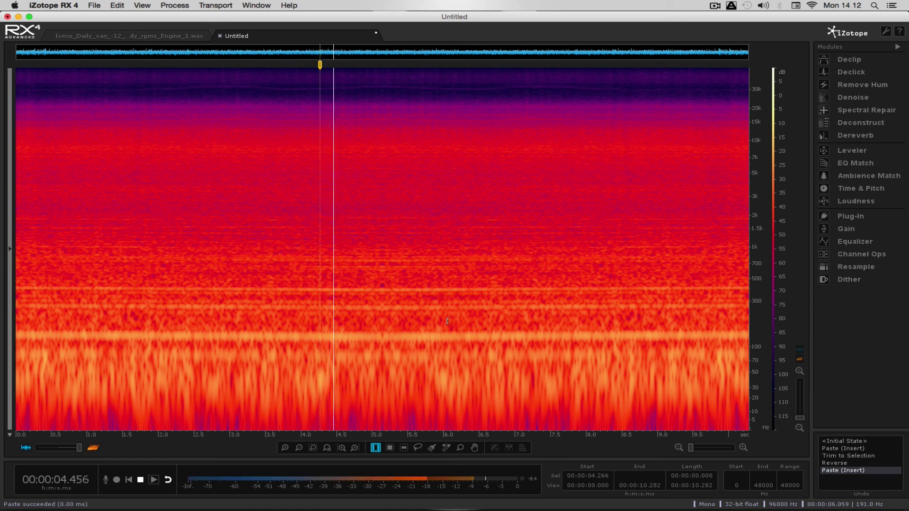
key("space")
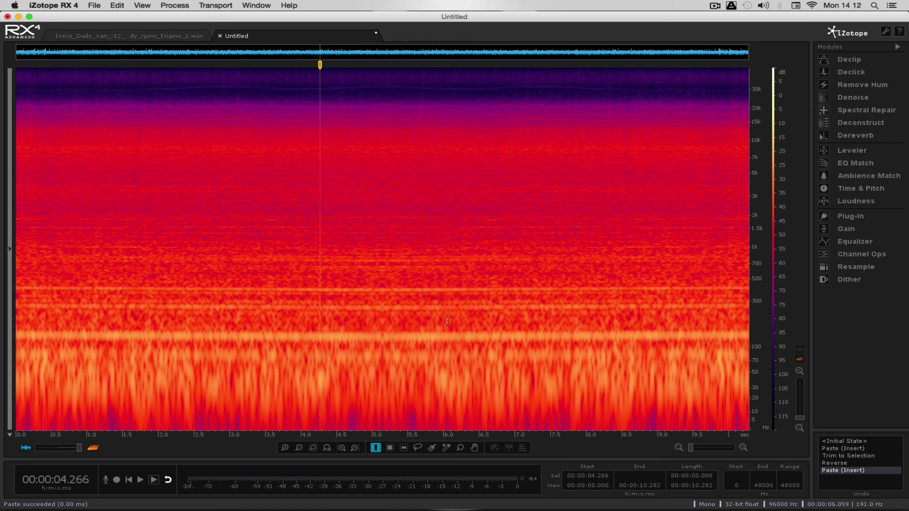
key("space")
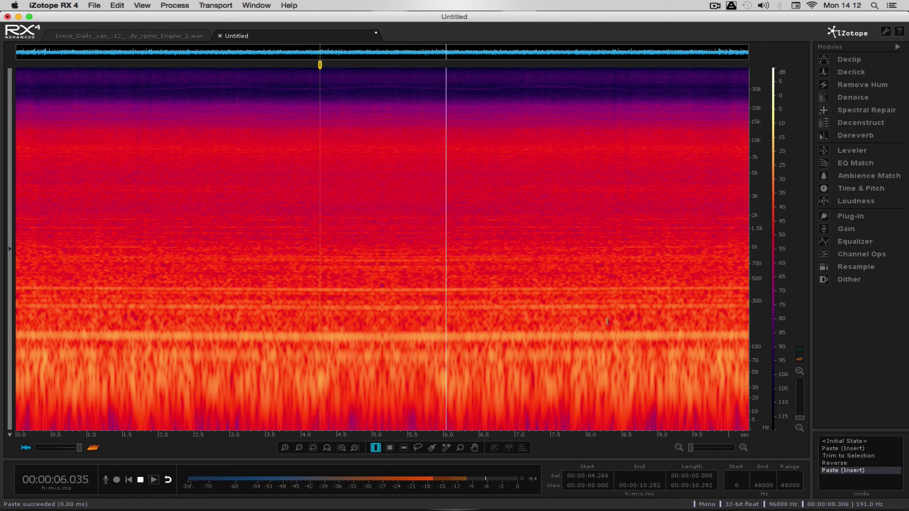
key("space")
- Audition the end-to-start wrap near 9.3 s, then select the whole 10.28 s loop
left_click(680, 281)
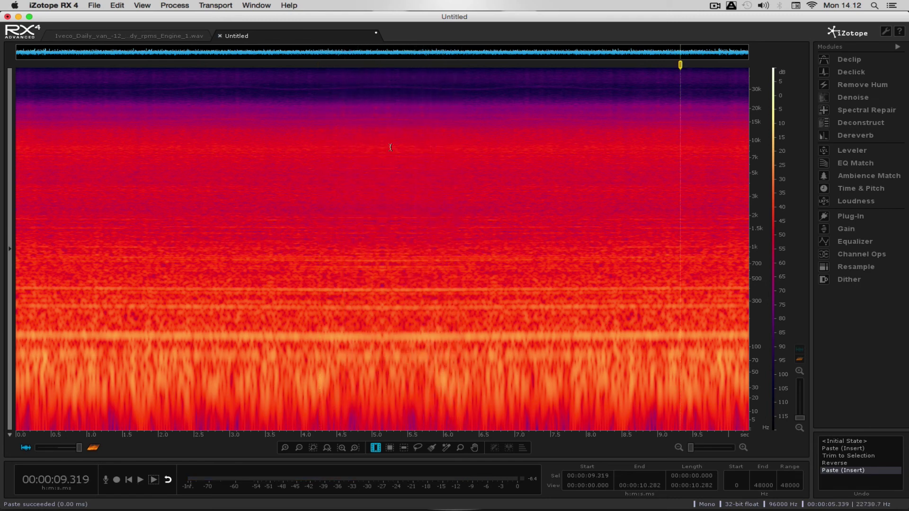
key("space")
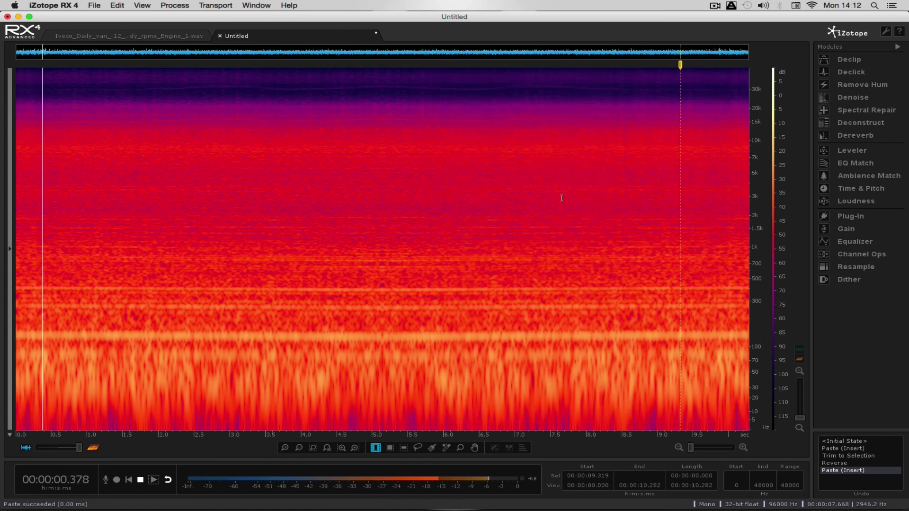
key("space")
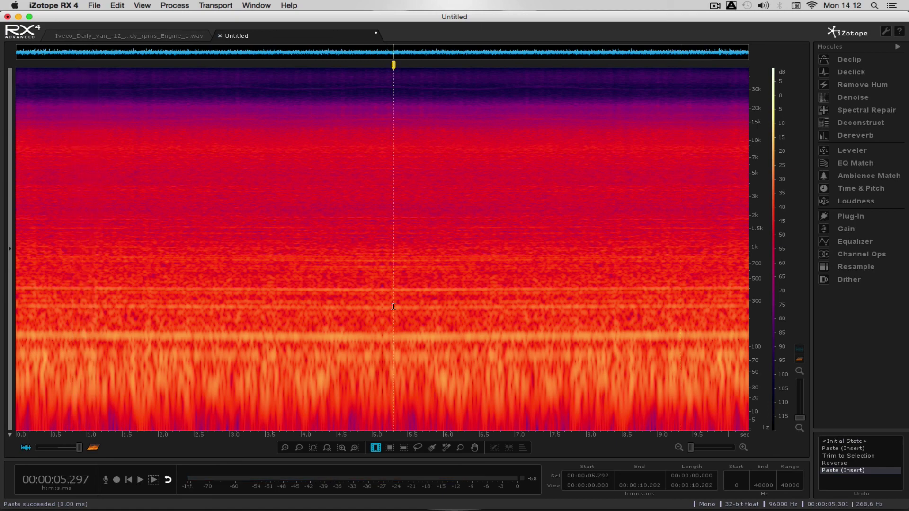
key("super+a")
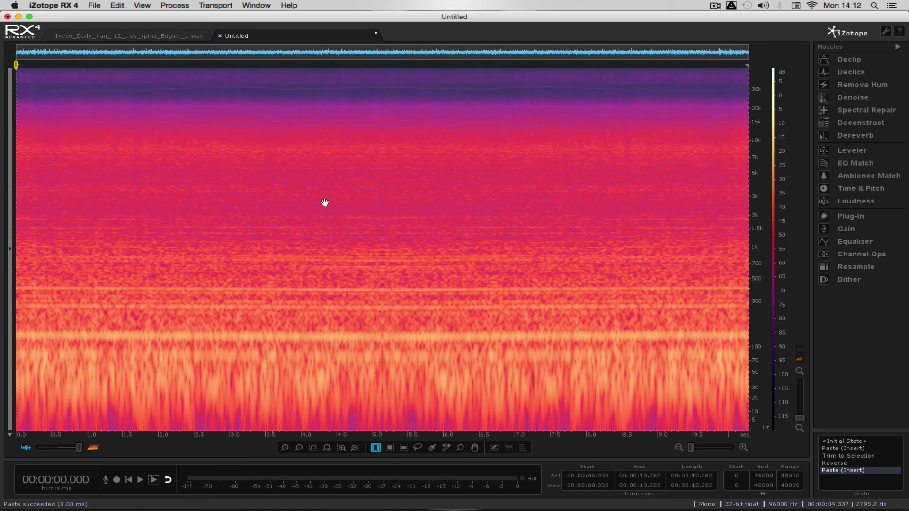
- Export the loop as a 24-bit WAV named 'High RPM Loop' into the Steady RPMs folder
key("super+shift+e")
left_click(395, 248)
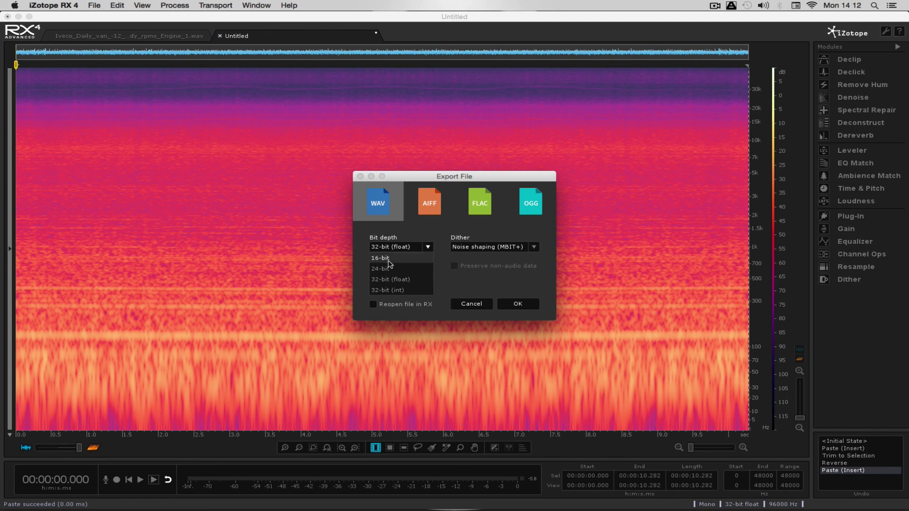
left_click(398, 277)
left_click(517, 305)
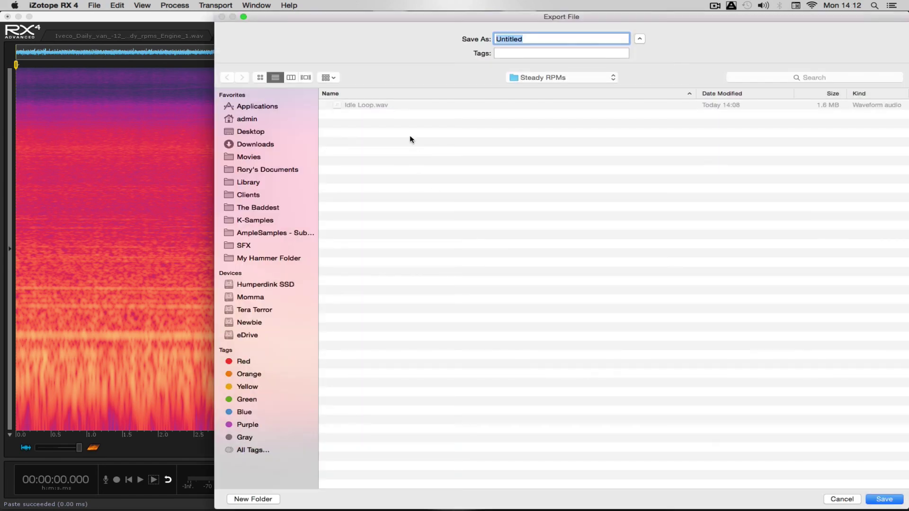
left_click(356, 107)
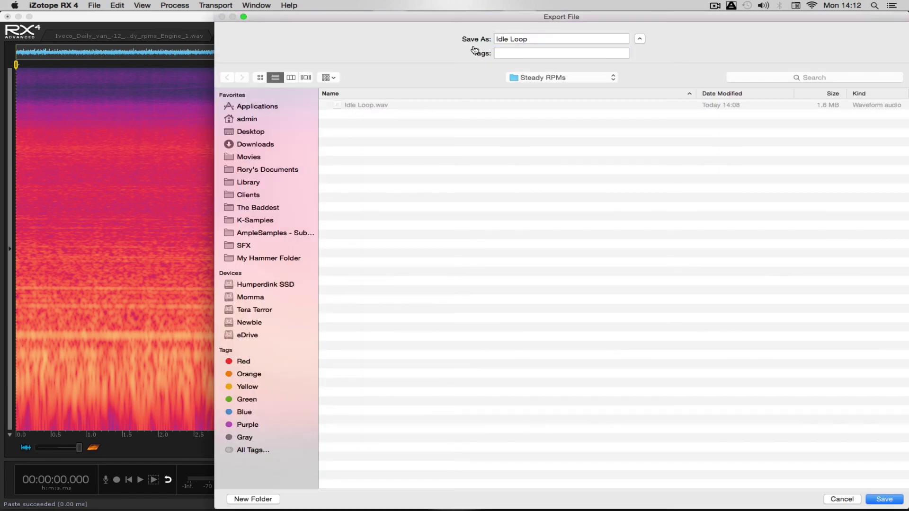
double_click(502, 38)
type("High")
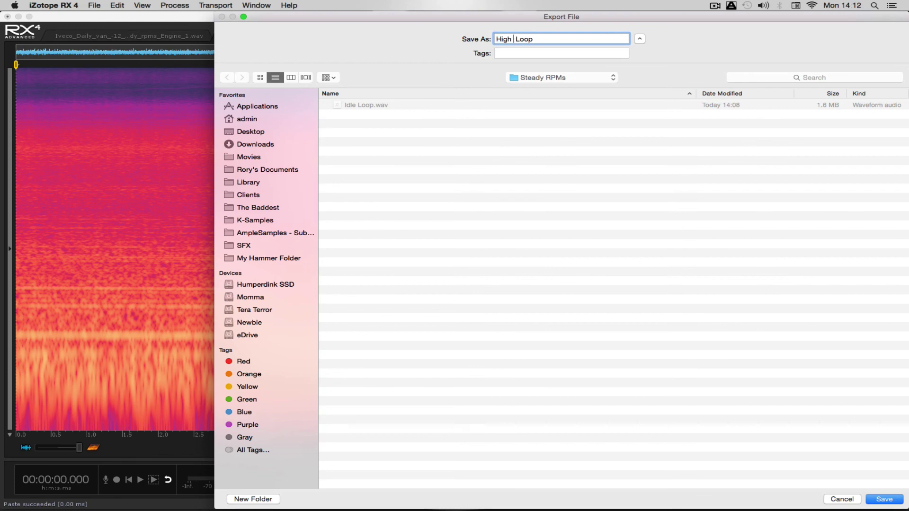
type(" RPM")
key("Return")
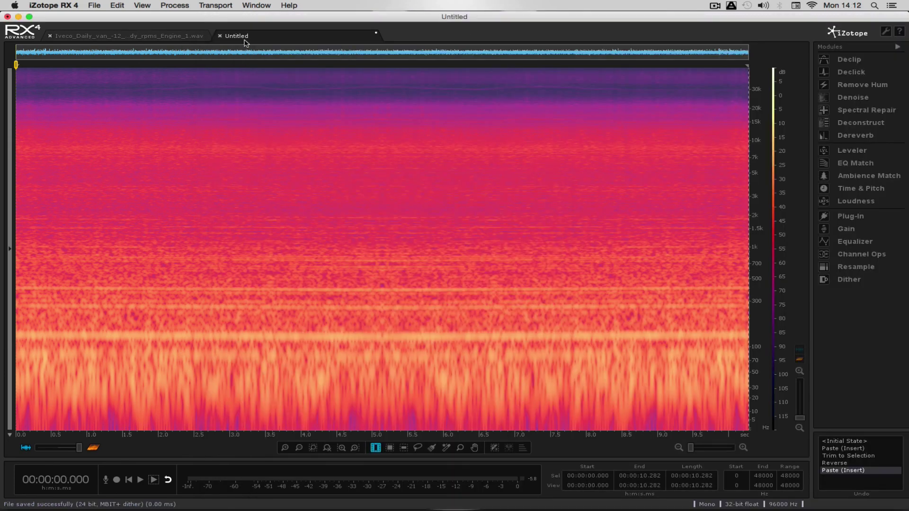
- Close the Untitled loop, zoom out to nearly the whole van recording, and clear the 11:23–11:33 selection
left_click(220, 36)
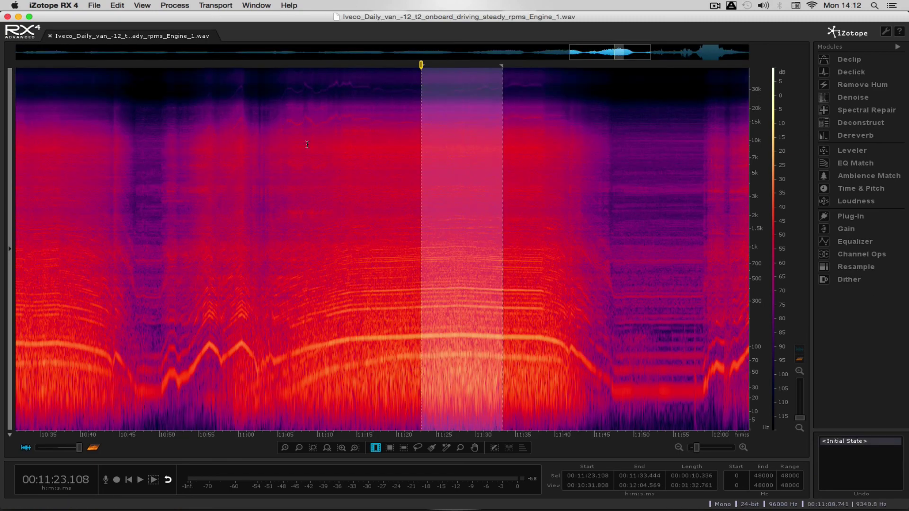
scroll(294, 133, "down", 3)
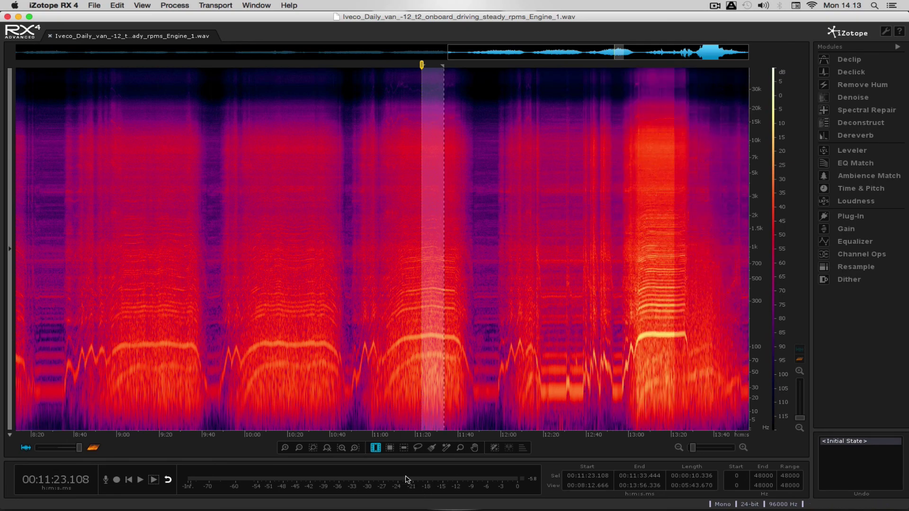
left_click(299, 447)
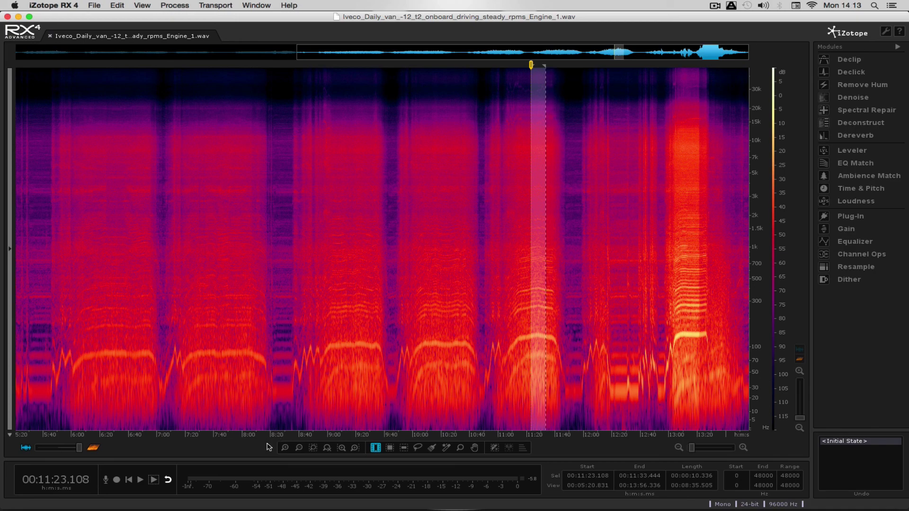
left_click(283, 444)
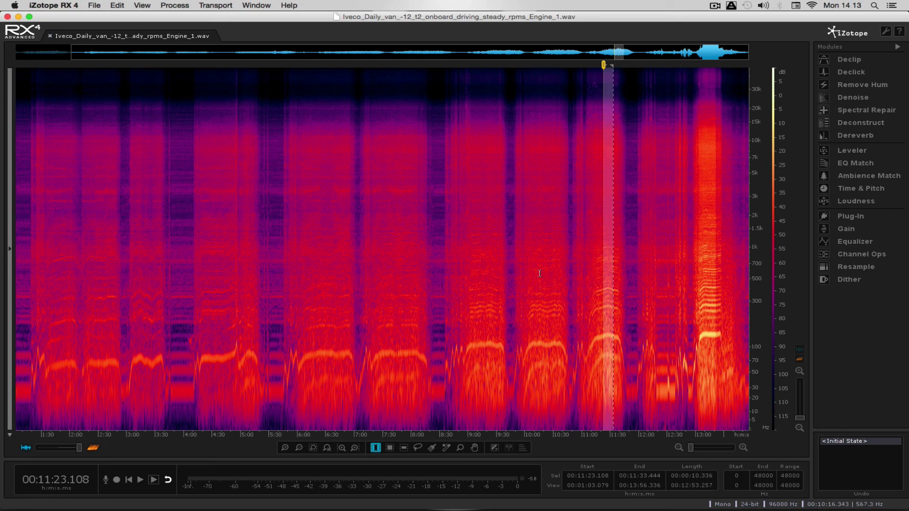
left_click(383, 271)
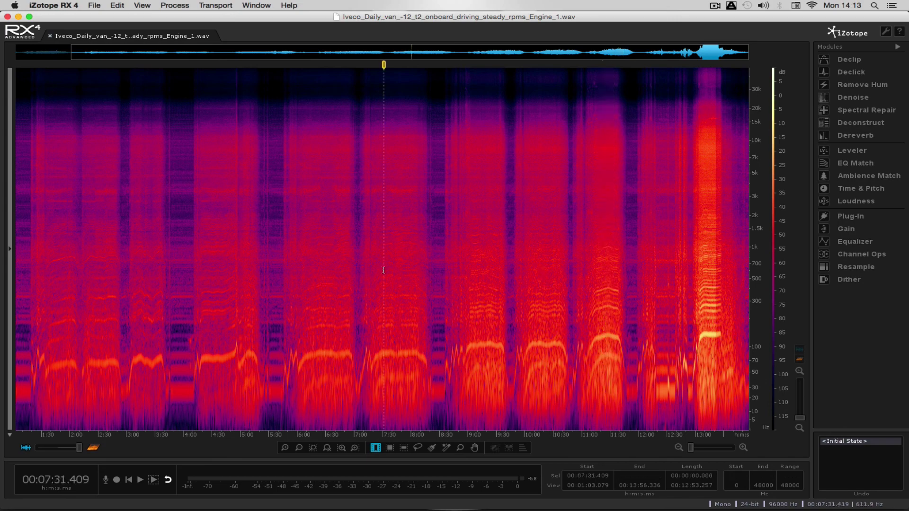